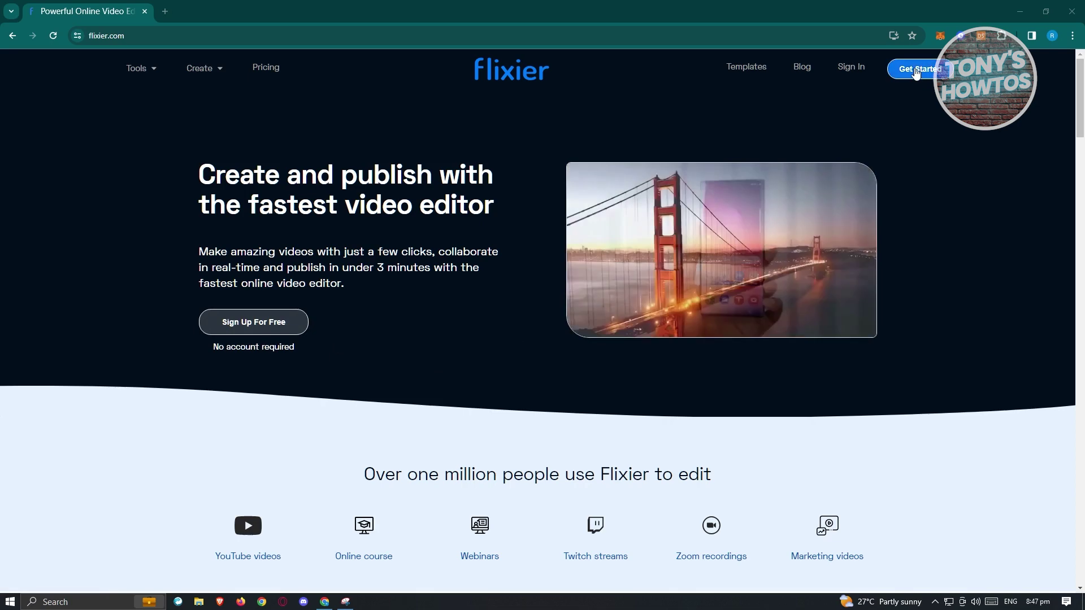
- Go from the Flixier homepage to the account sign-up page via Get Started
left_click(916, 74)
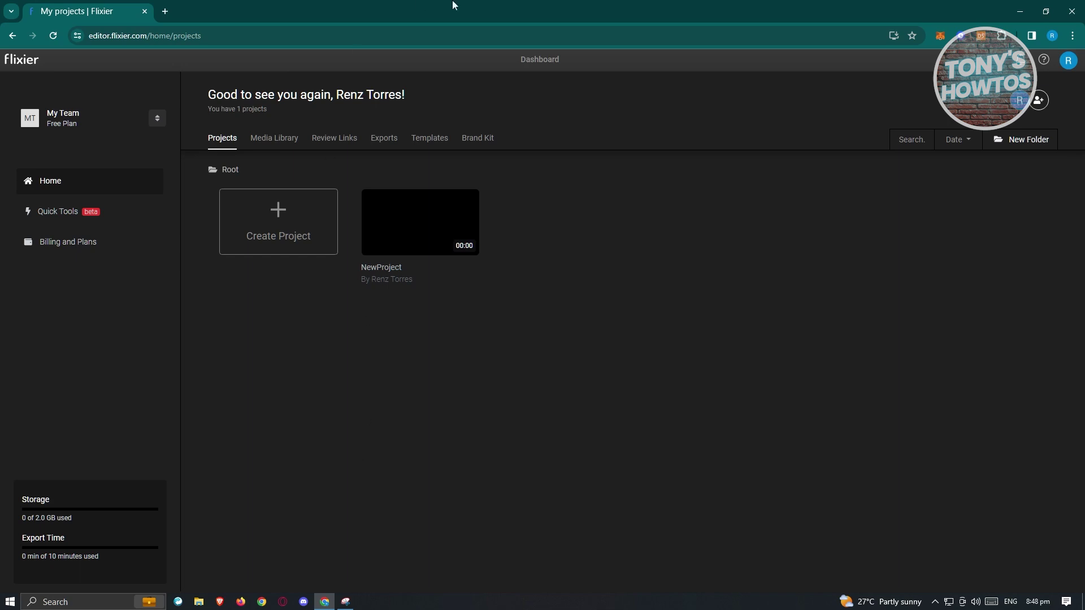
left_click(278, 148)
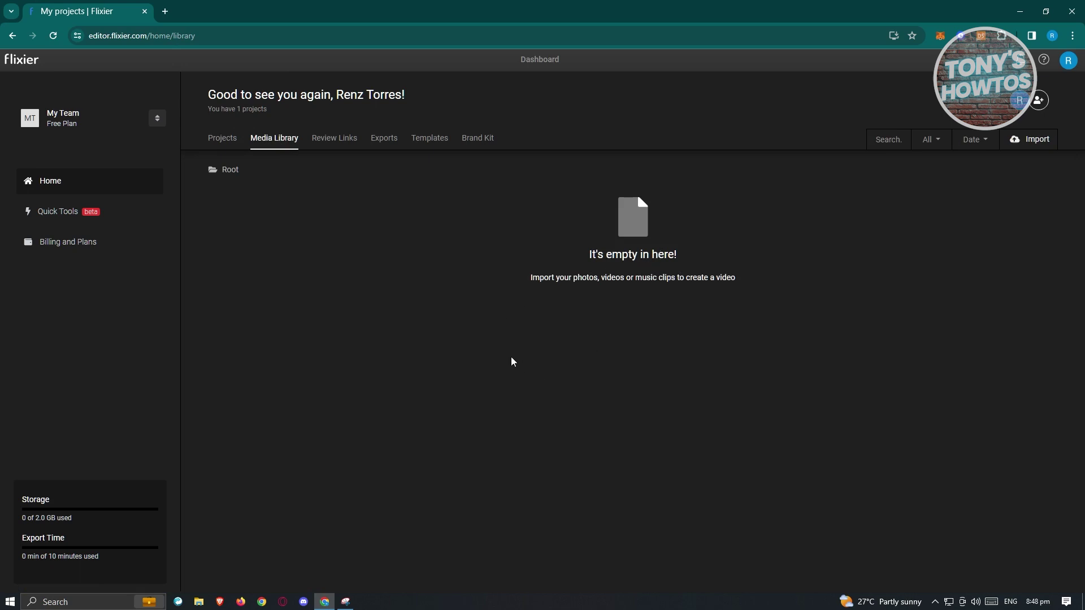
left_click(349, 146)
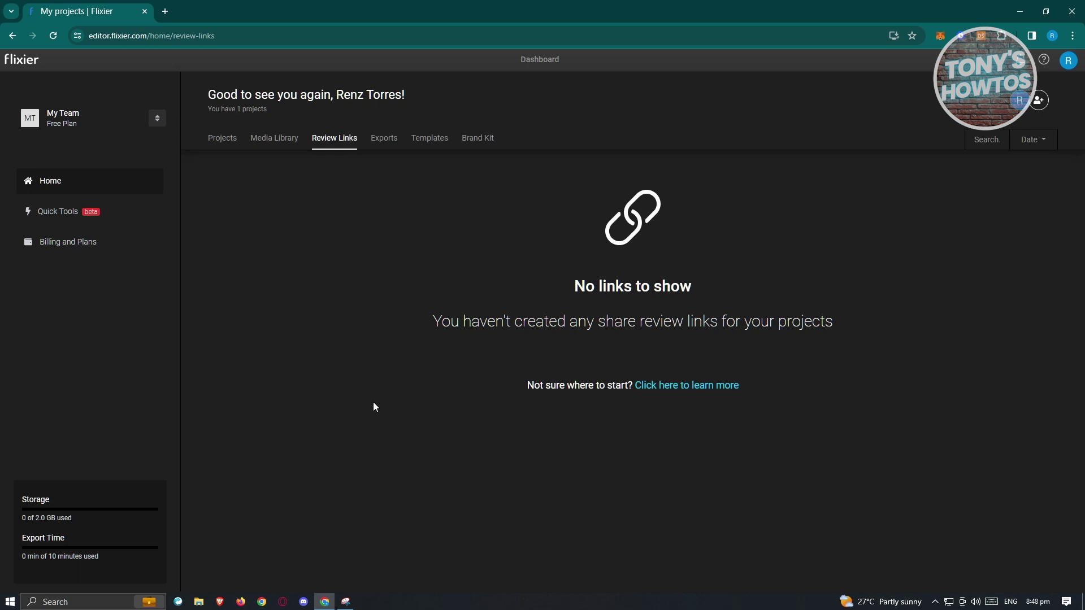
left_click(384, 140)
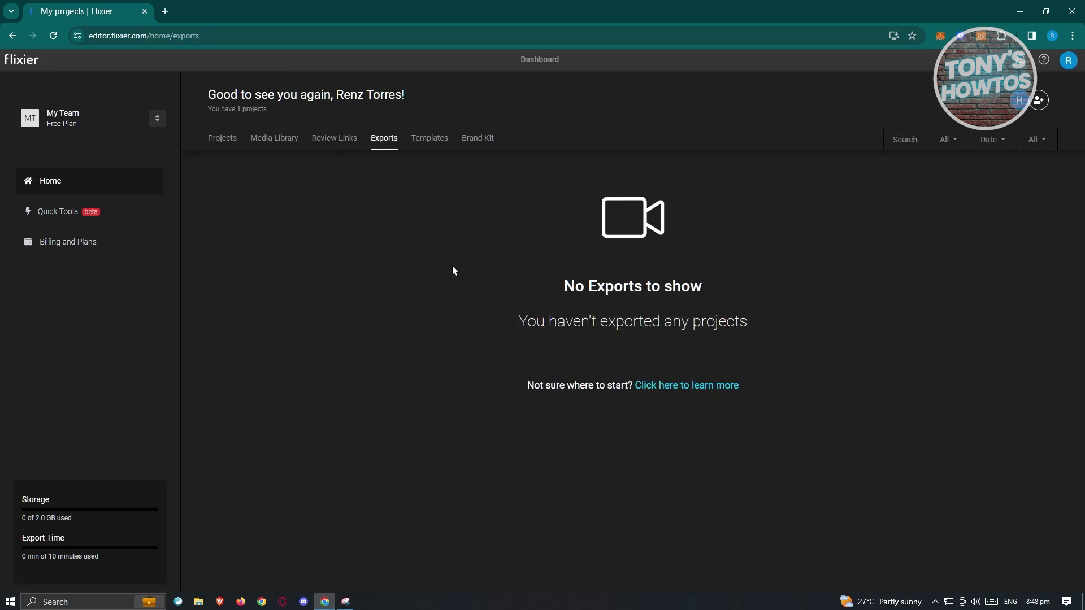
left_click(434, 147)
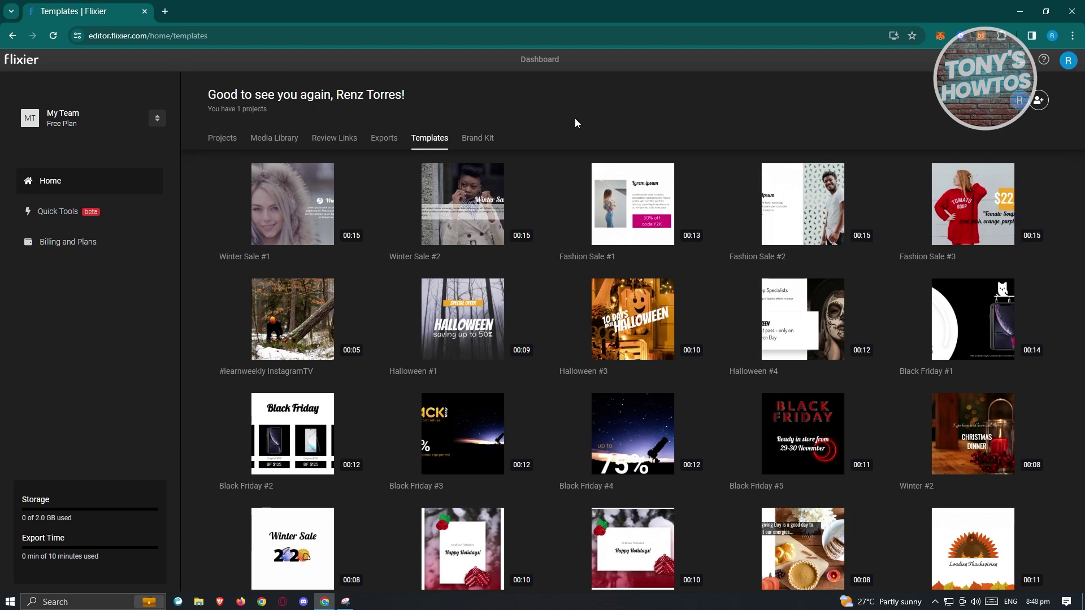
left_click(494, 137)
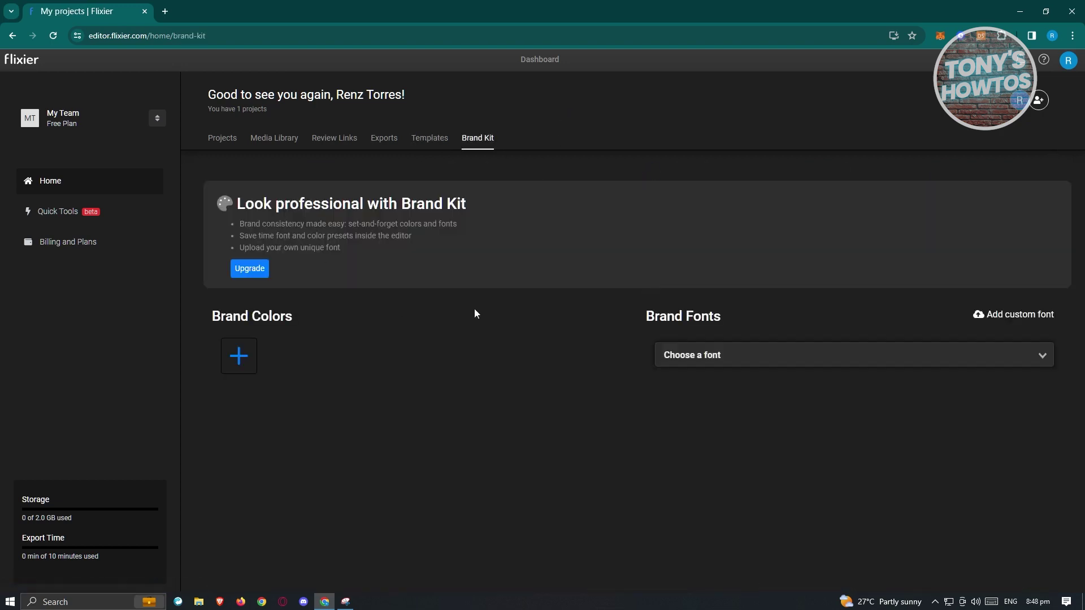
left_click(223, 139)
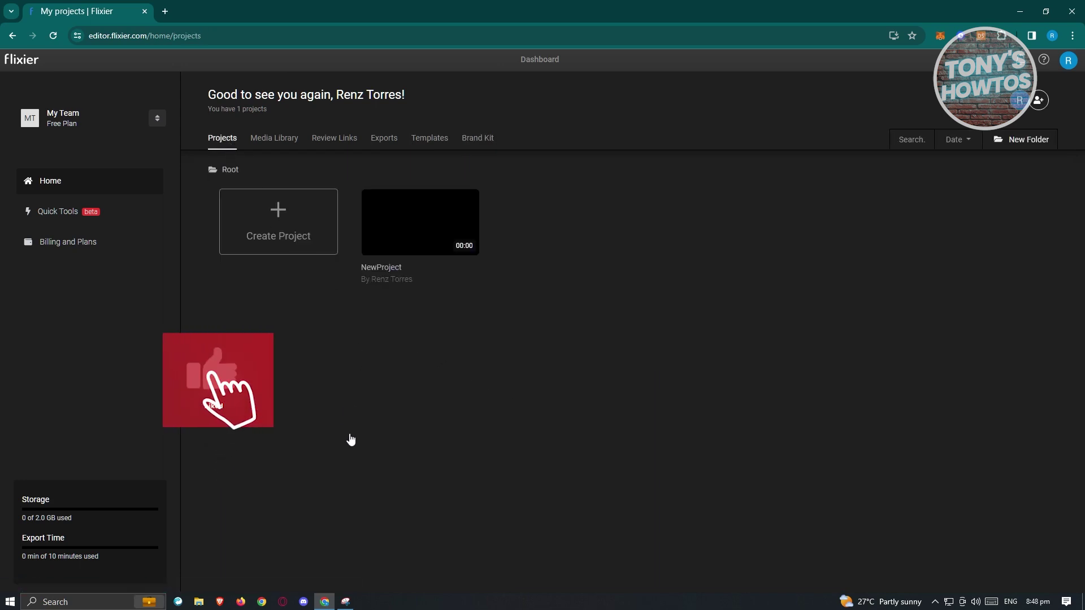
- Create a 1920×1080 Widescreen project named 'test' and open it in the editor
left_click(274, 238)
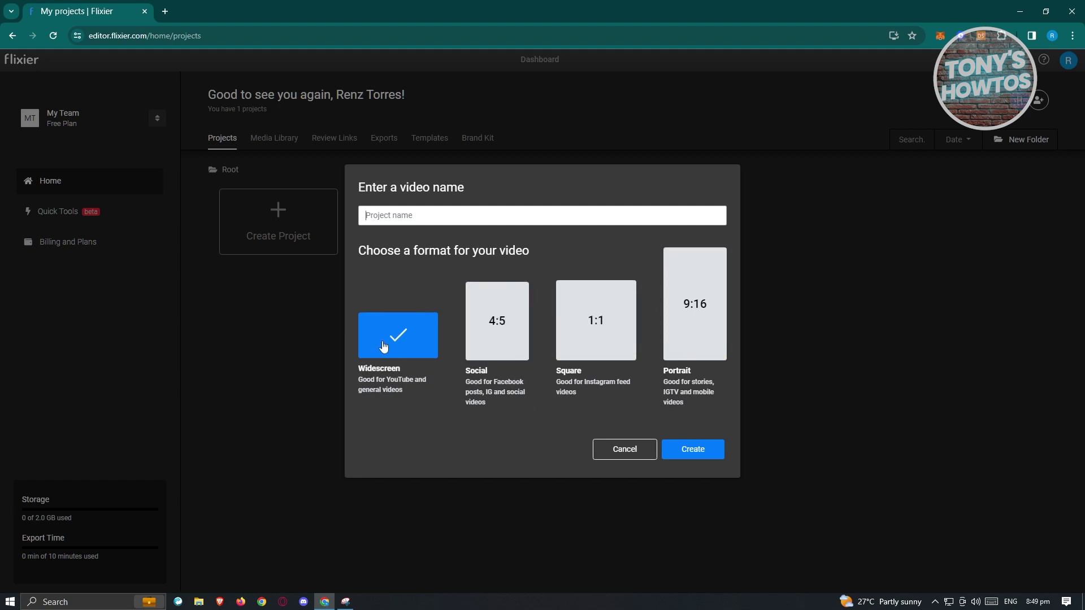
left_click(401, 218)
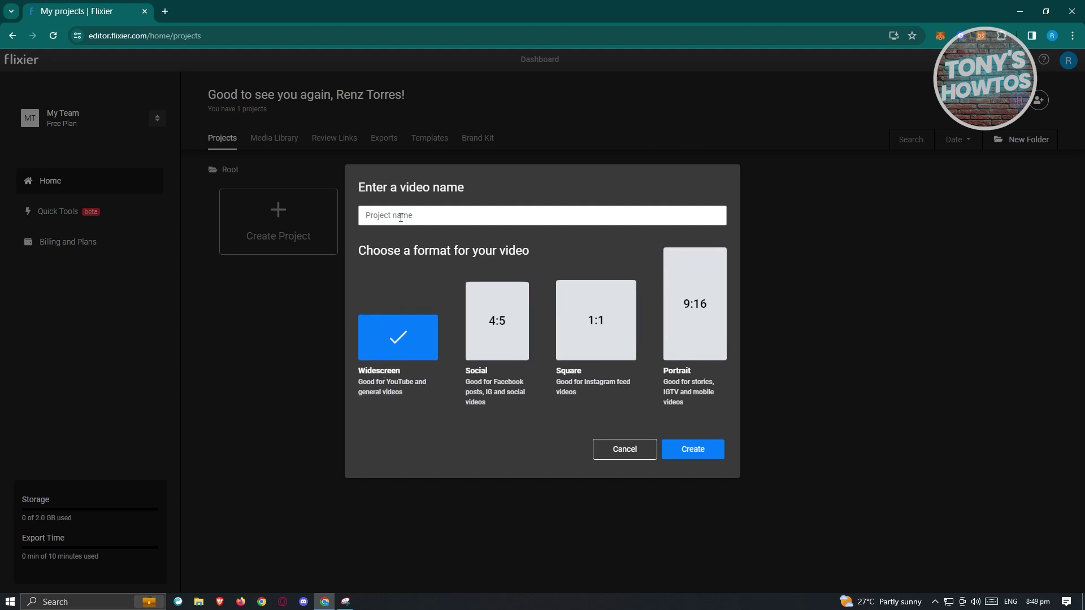
type("test")
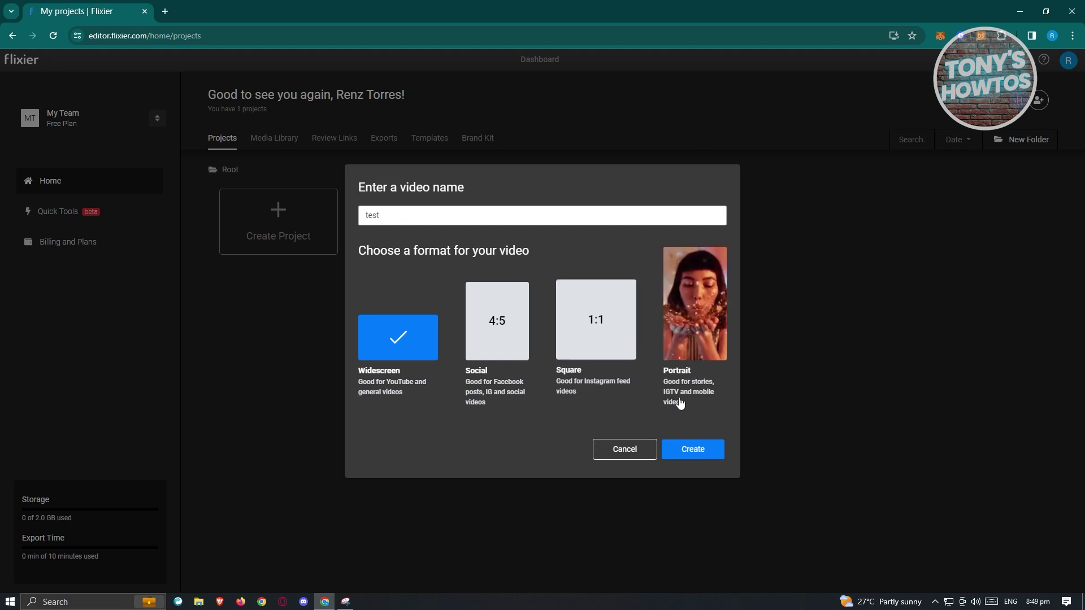
left_click(693, 450)
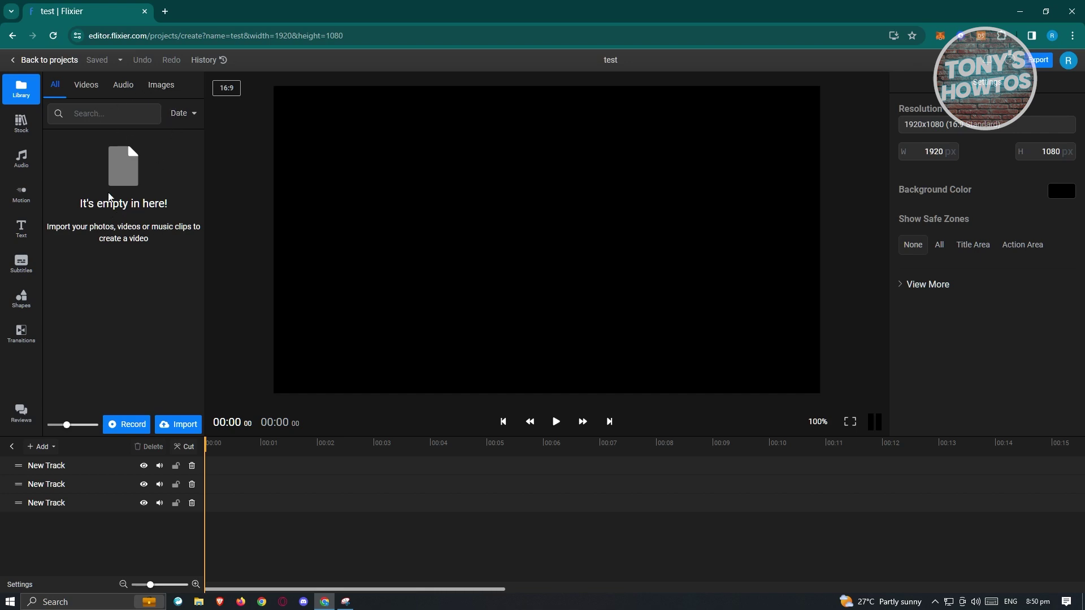
- Browse the Stock videos, then scroll through the Audio library's SFX sound-effect results
left_click(22, 130)
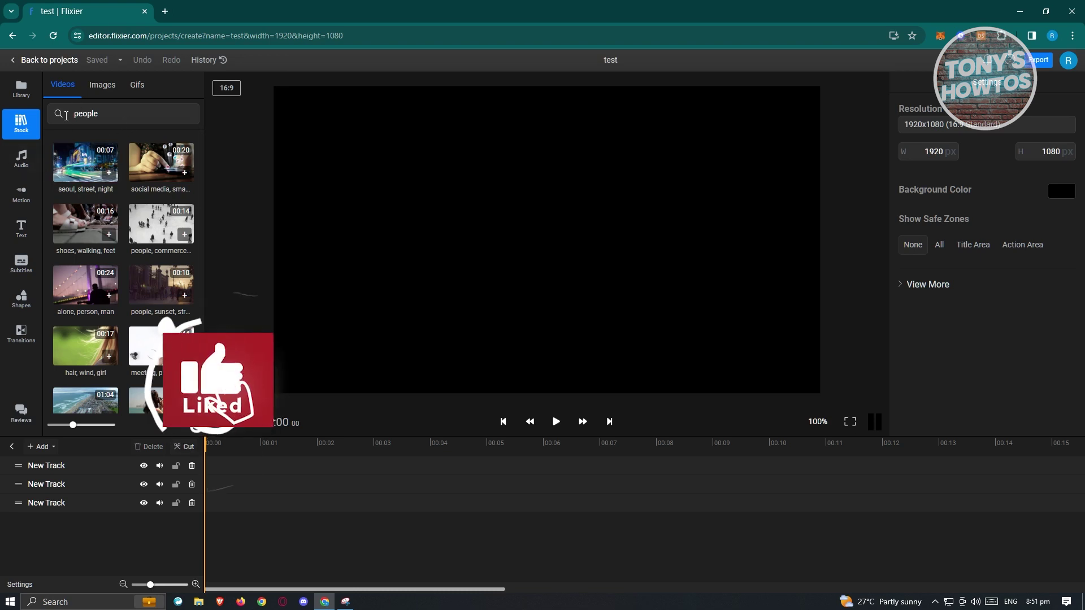
left_click(21, 158)
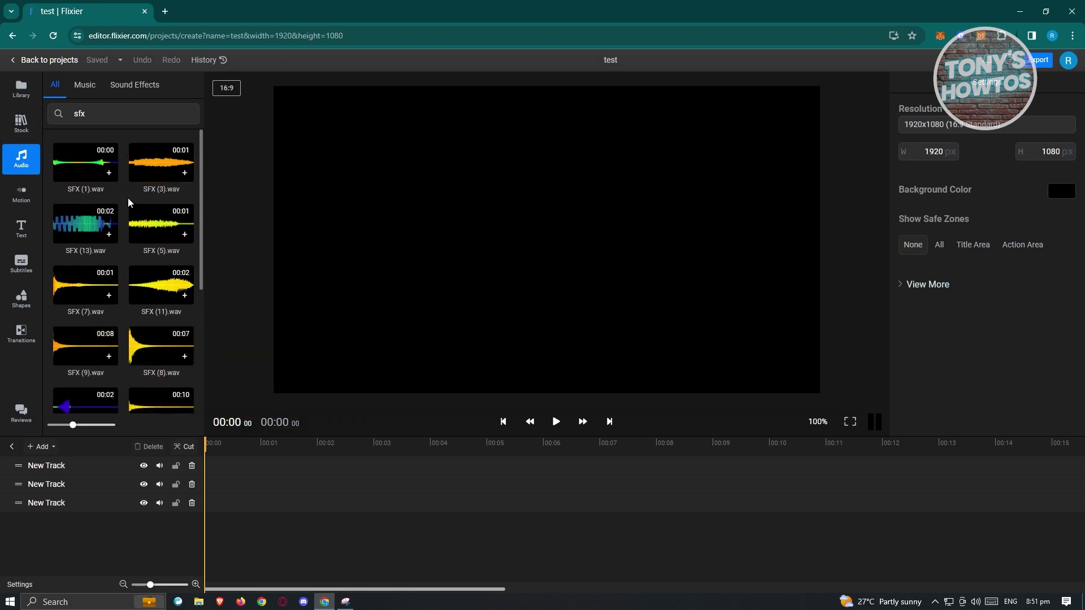
scroll(141, 229, "down", 3)
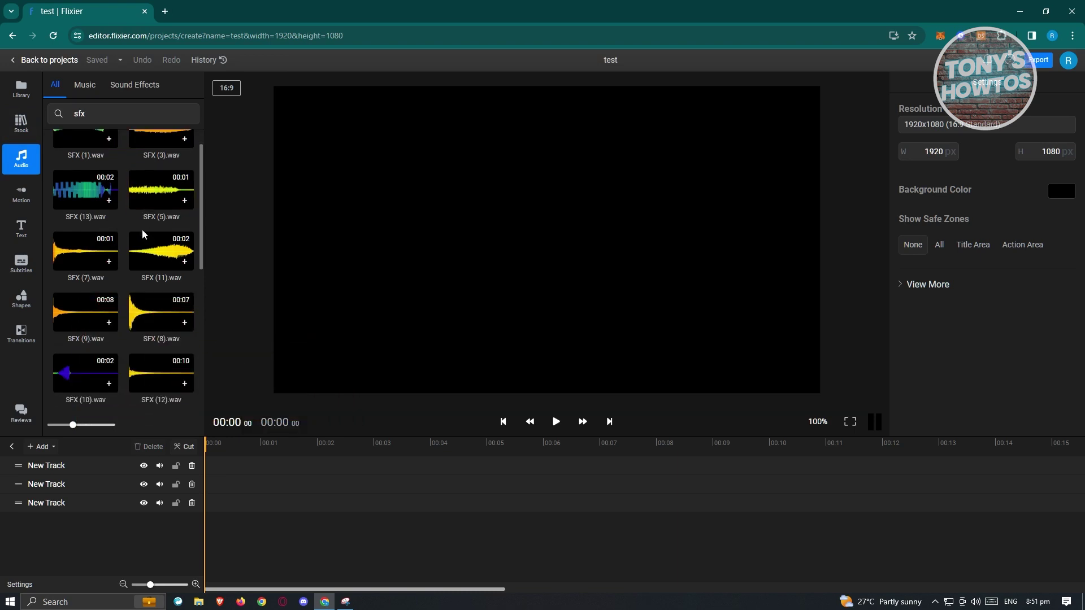
scroll(163, 272, "down", 3)
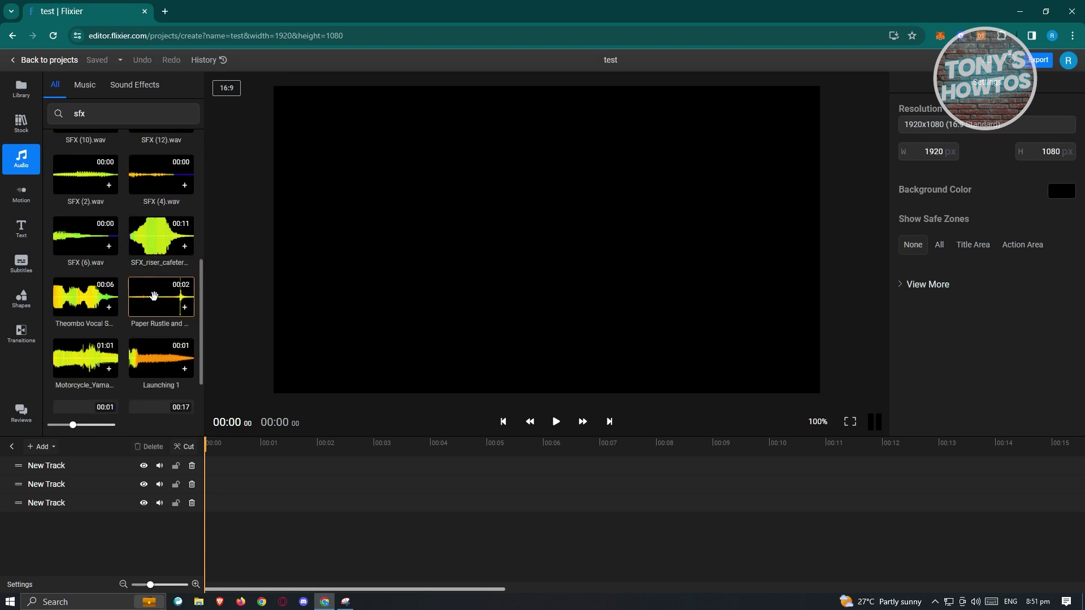
left_click(22, 200)
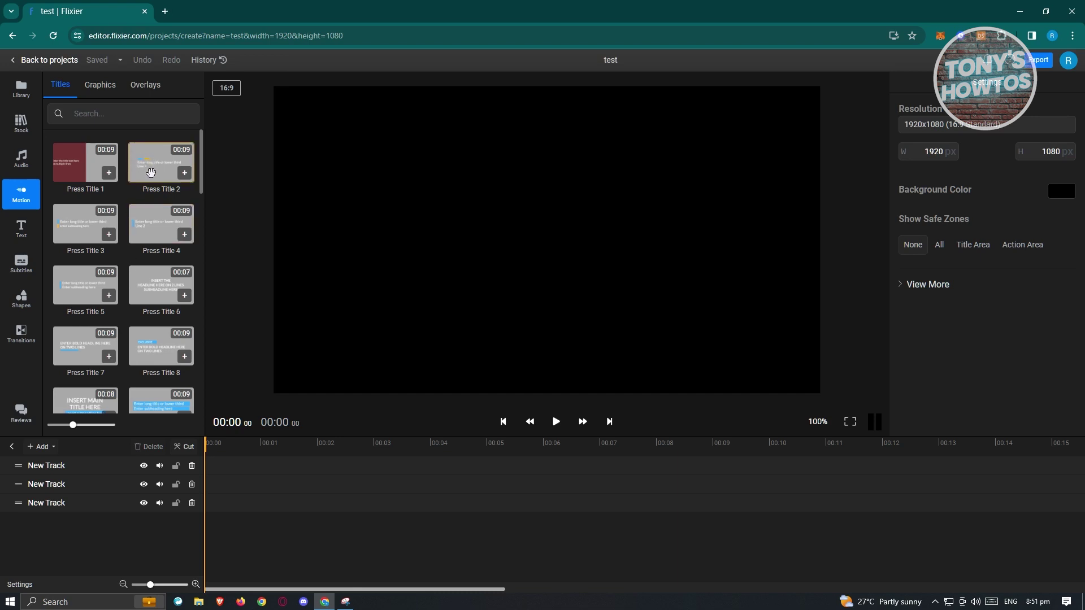
- Drag Press Title 2 toward the preview, then scroll the Text presets like Chalk and Warning
left_click_drag(150, 172, 490, 207)
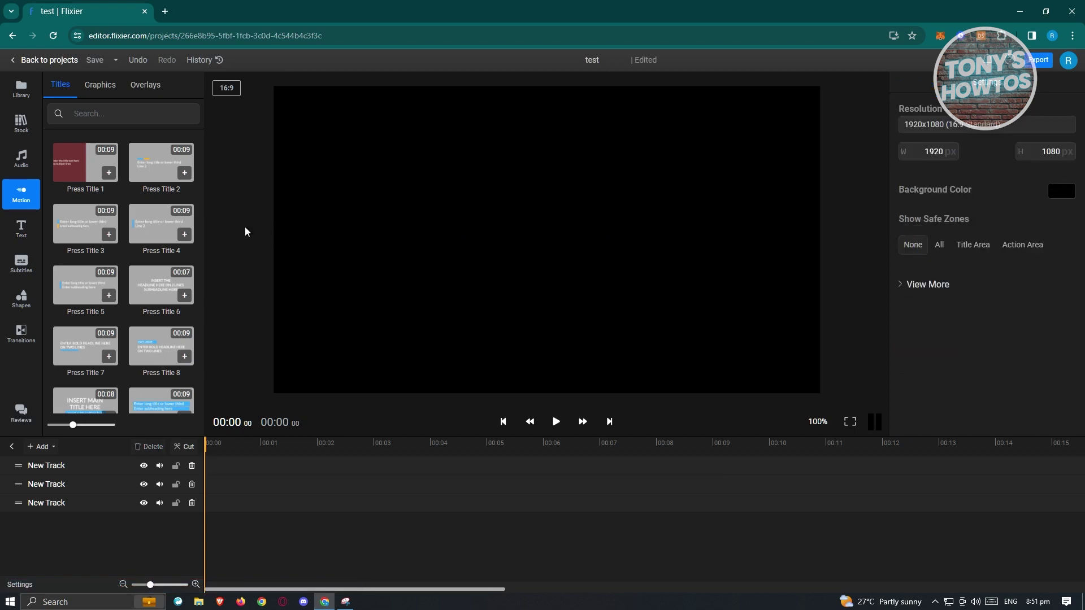
left_click(23, 238)
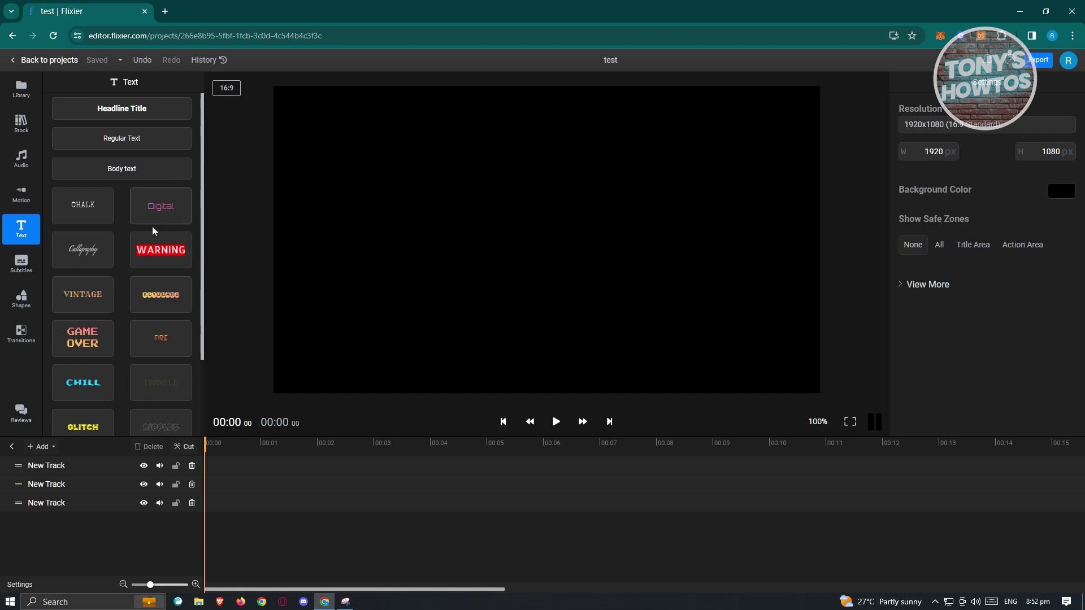
scroll(141, 316, "down", 2)
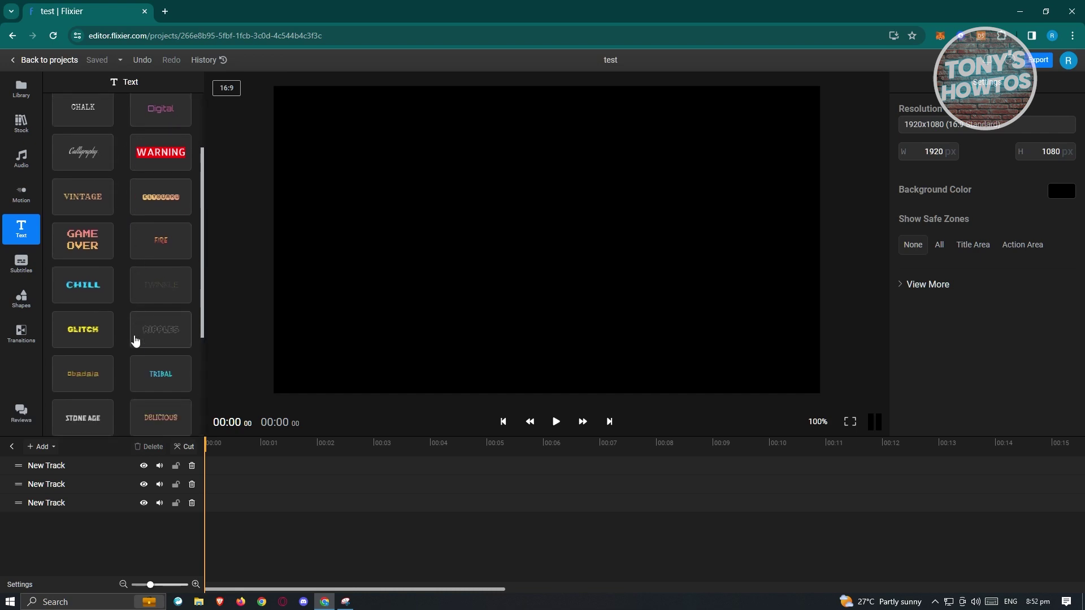
scroll(138, 343, "down", 4)
- Add the green SPOOKY preset (Creepster, size 70) to the canvas and select its text
scroll(127, 379, "up", 1)
scroll(127, 378, "down", 1)
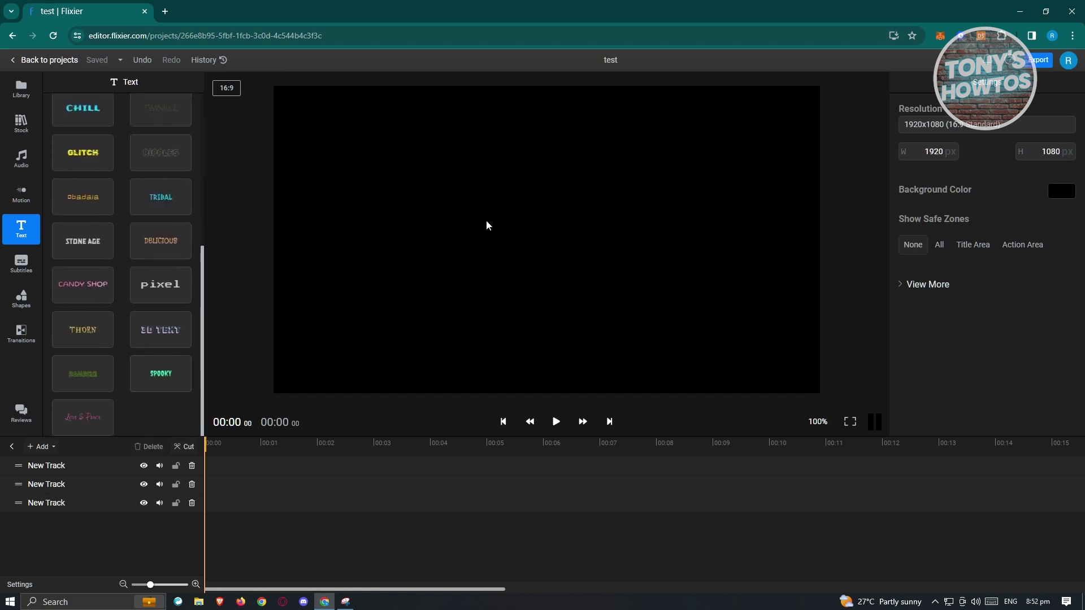
double_click(163, 382)
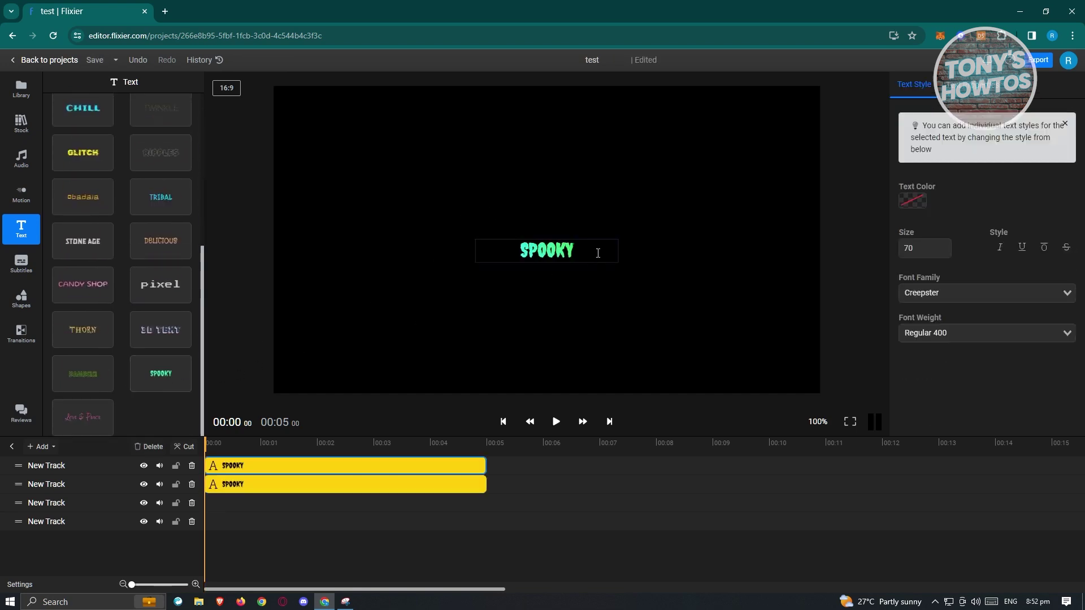
double_click(527, 256)
left_click_drag(580, 252, 498, 250)
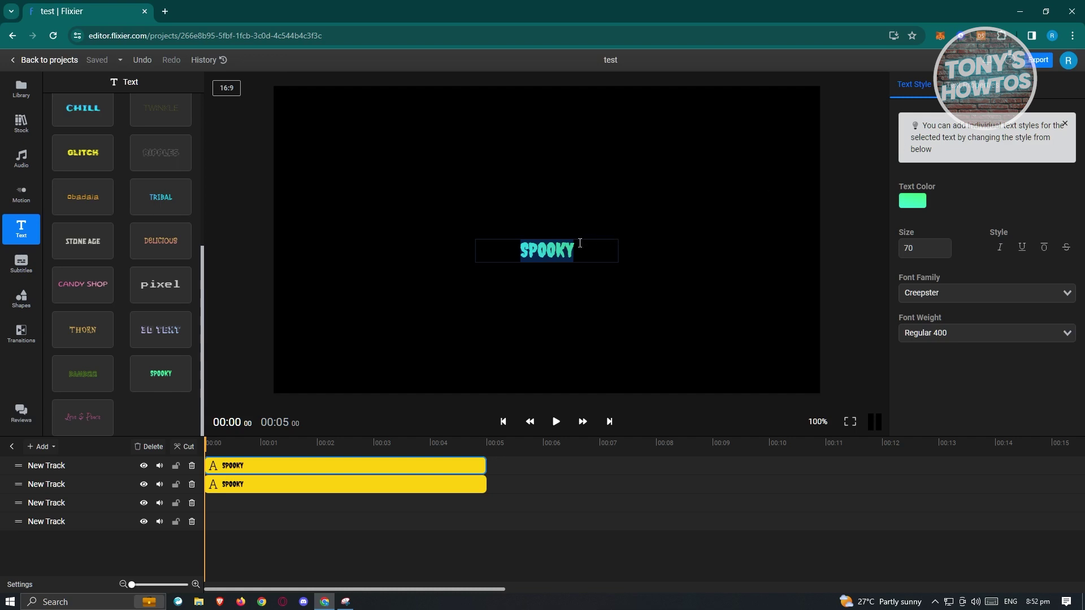
left_click(585, 249)
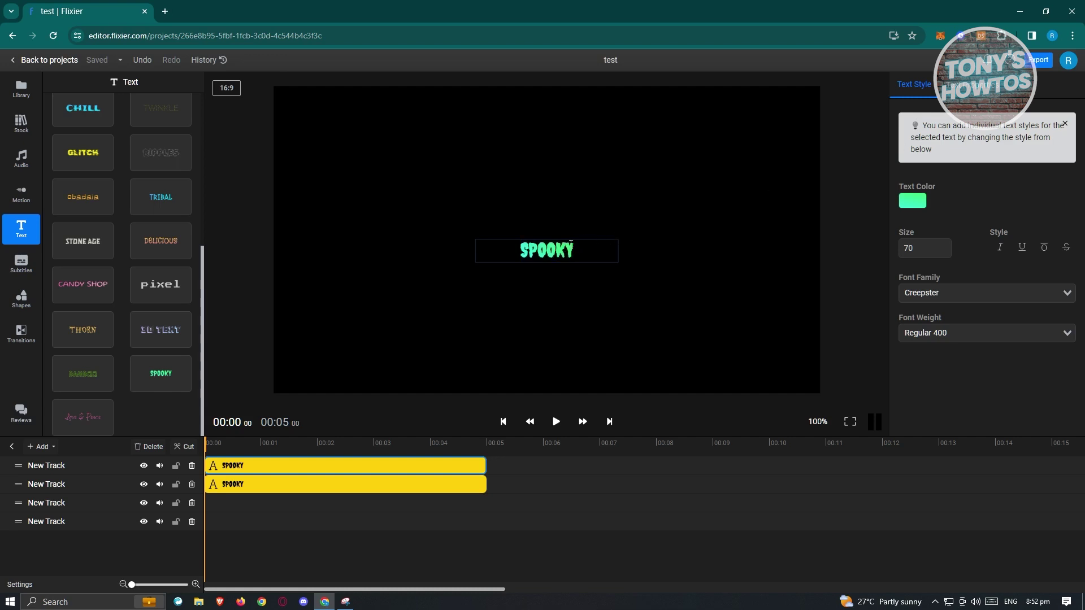
- Make the SPOOKY text red (#FF0404) and set its size to 100
left_click(913, 201)
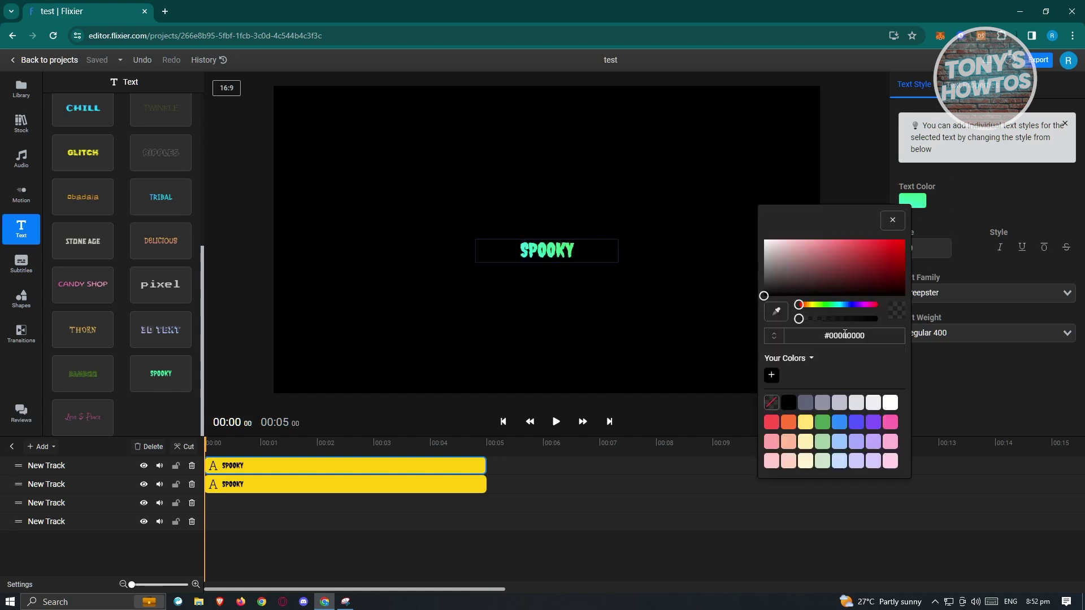
left_click_drag(819, 274, 902, 239)
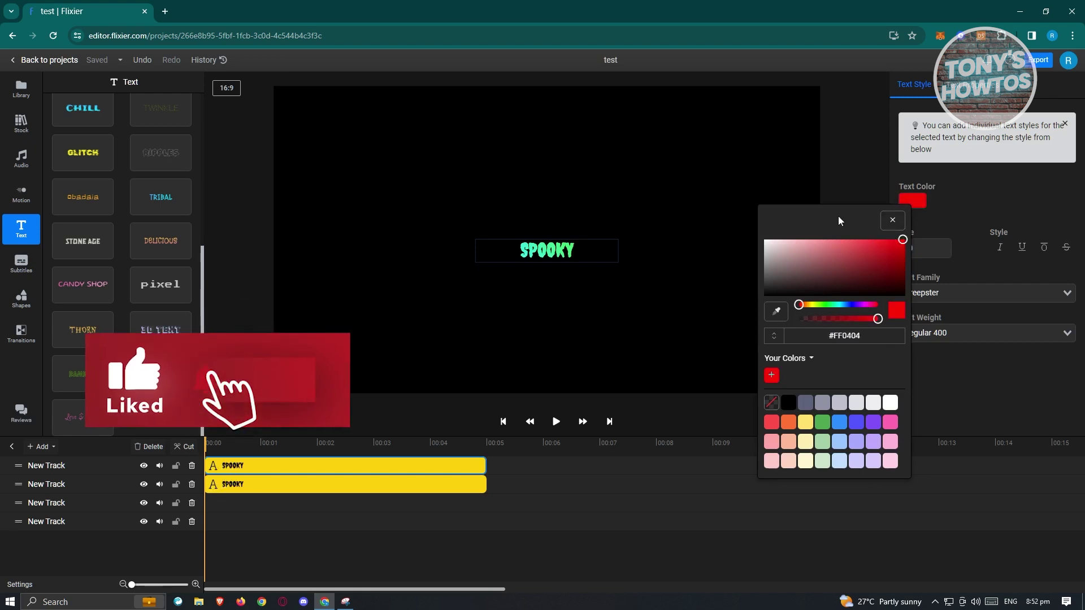
left_click(892, 220)
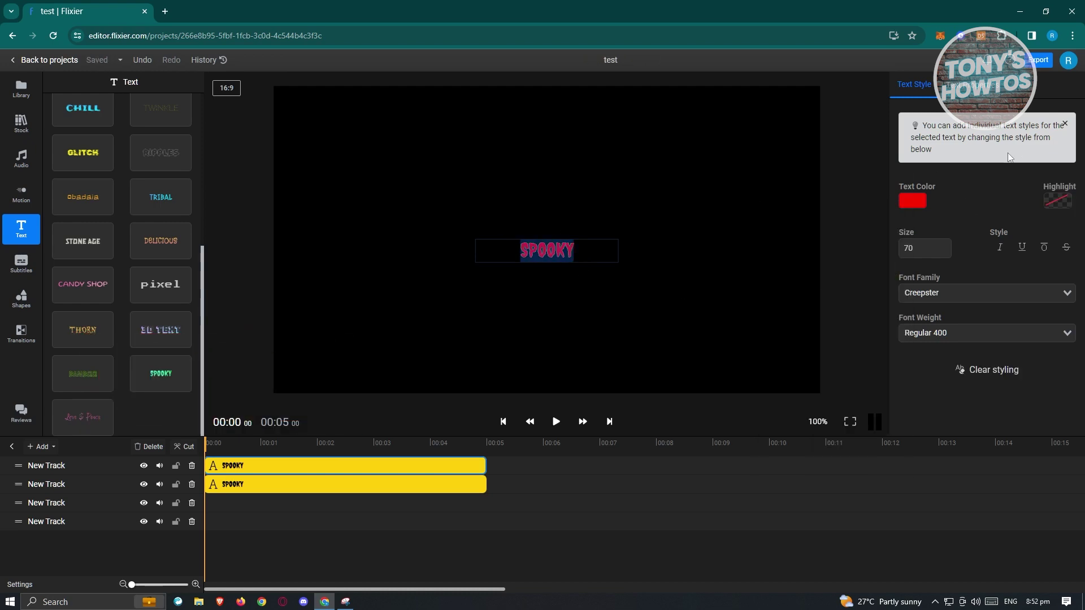
left_click(913, 248)
left_click(889, 248)
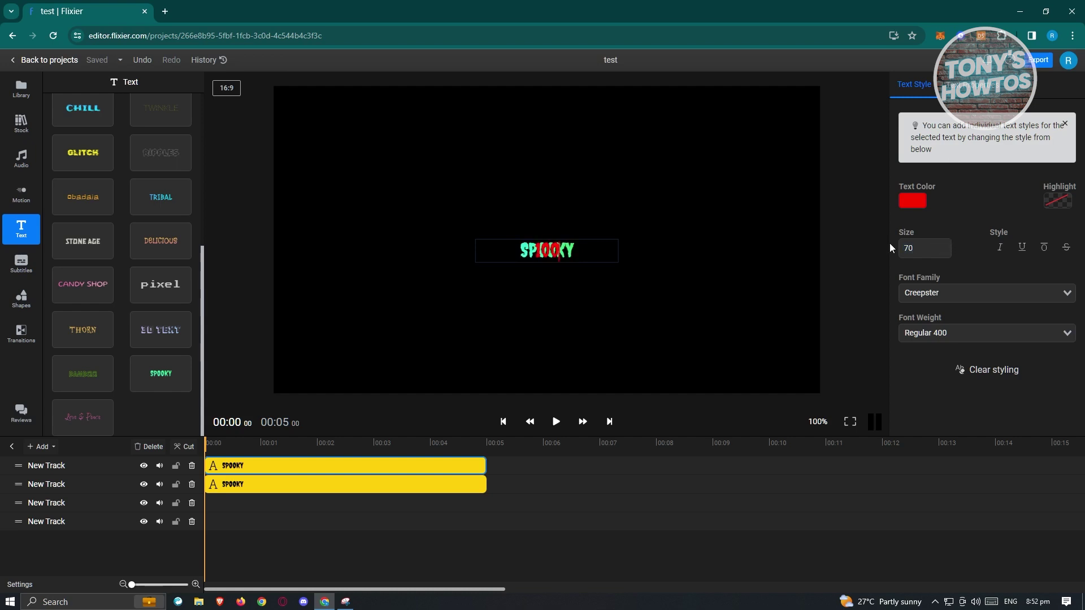
left_click(930, 248)
type("100")
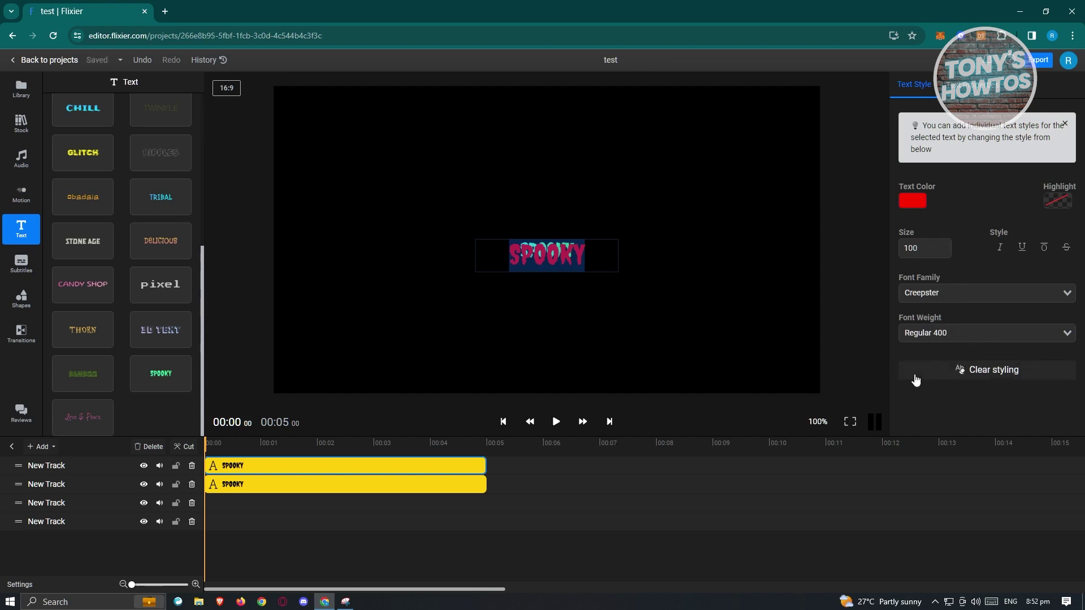
left_click(1047, 339)
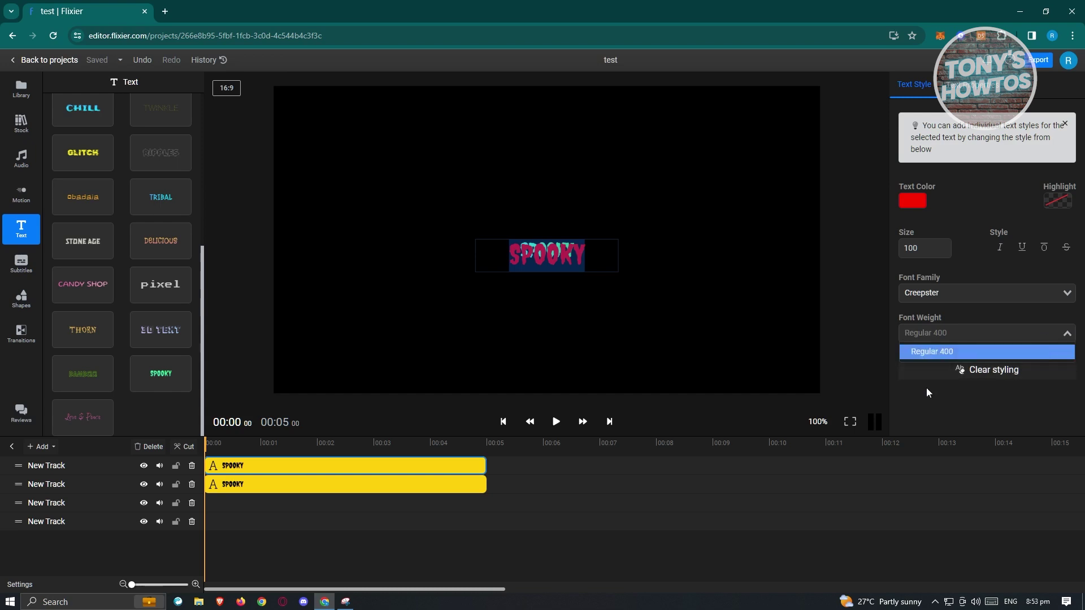
- Leave Font Weight unchanged and show the Auto, Manual and Upload Subtitle options
left_click(935, 407)
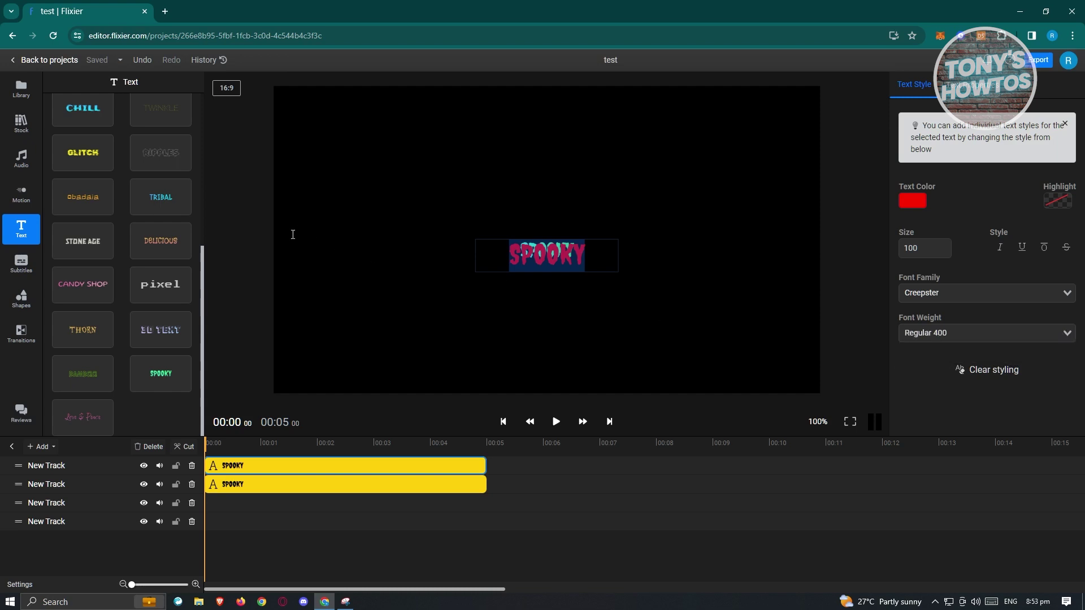
left_click(20, 267)
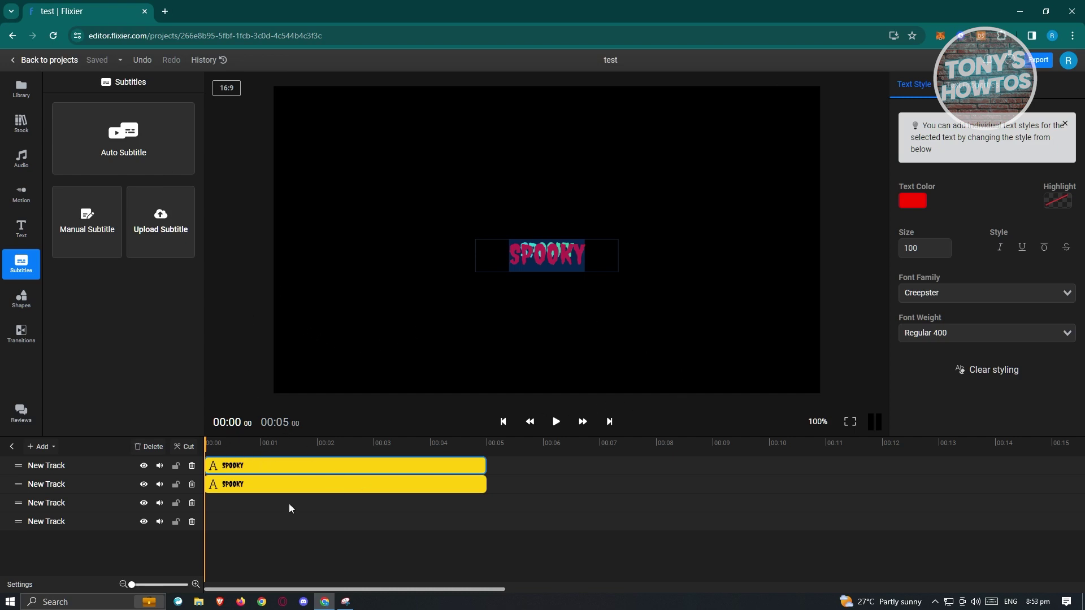
- Drag the left-pointing Arrow from the Shapes 'arrow' results onto the canvas as a new track
left_click(21, 298)
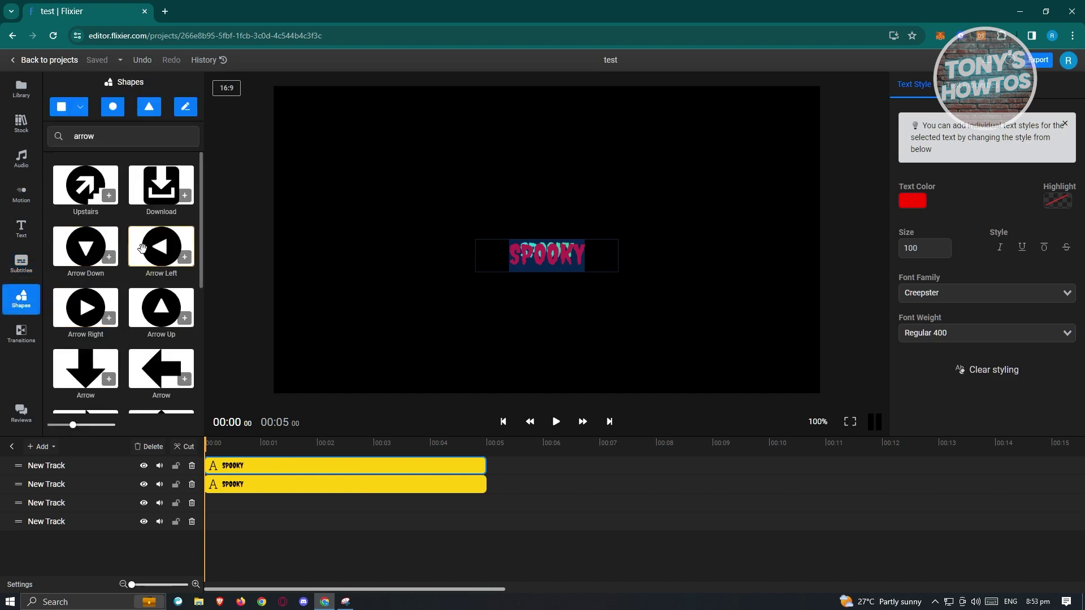
scroll(151, 317, "down", 1)
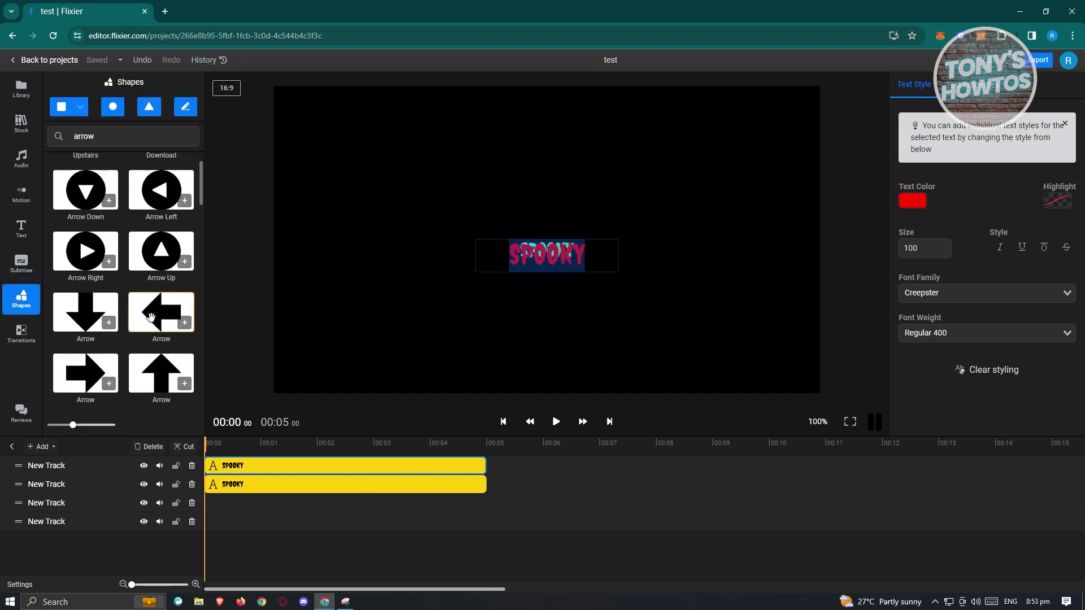
left_click_drag(151, 316, 363, 188)
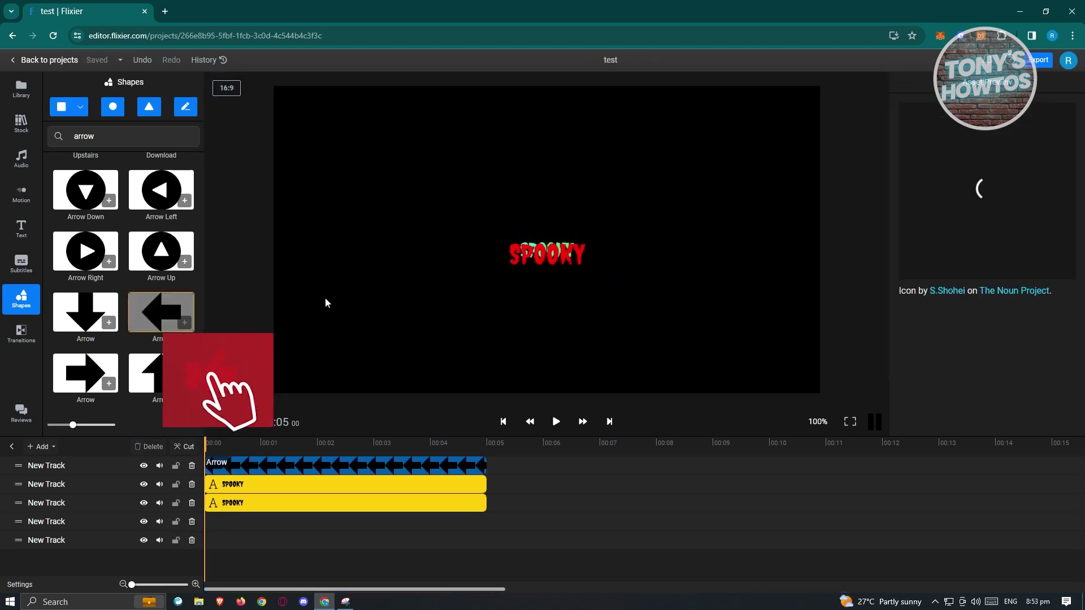
- Move red SPOOKY to the upper left and resize the light-blue arrow to 55.7% × 61.3%
left_click_drag(682, 350, 670, 224)
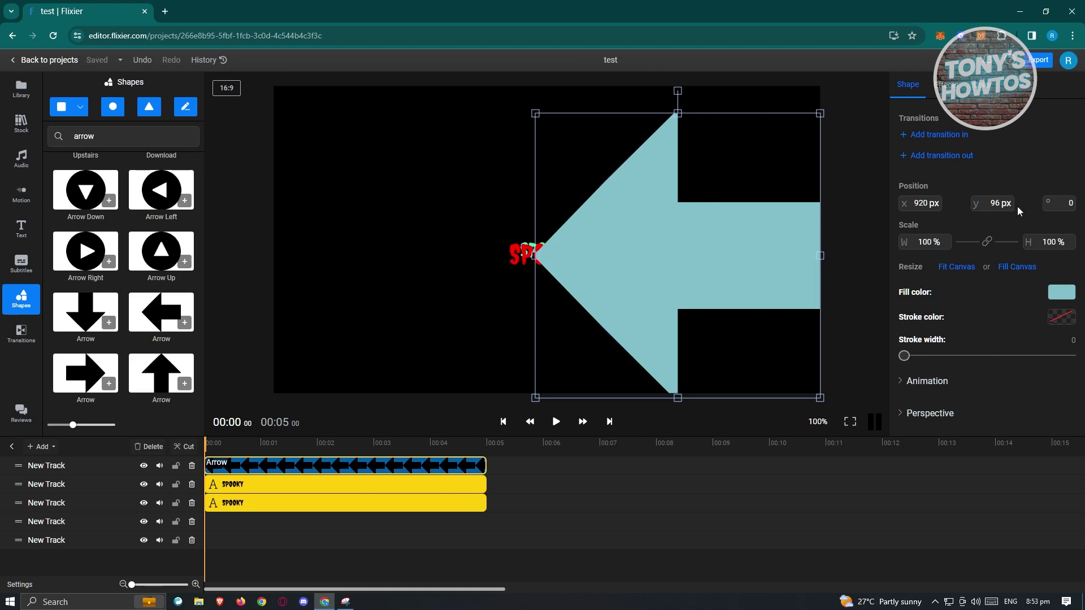
left_click_drag(537, 115, 659, 235)
left_click_drag(740, 345, 719, 307)
left_click_drag(573, 254, 419, 188)
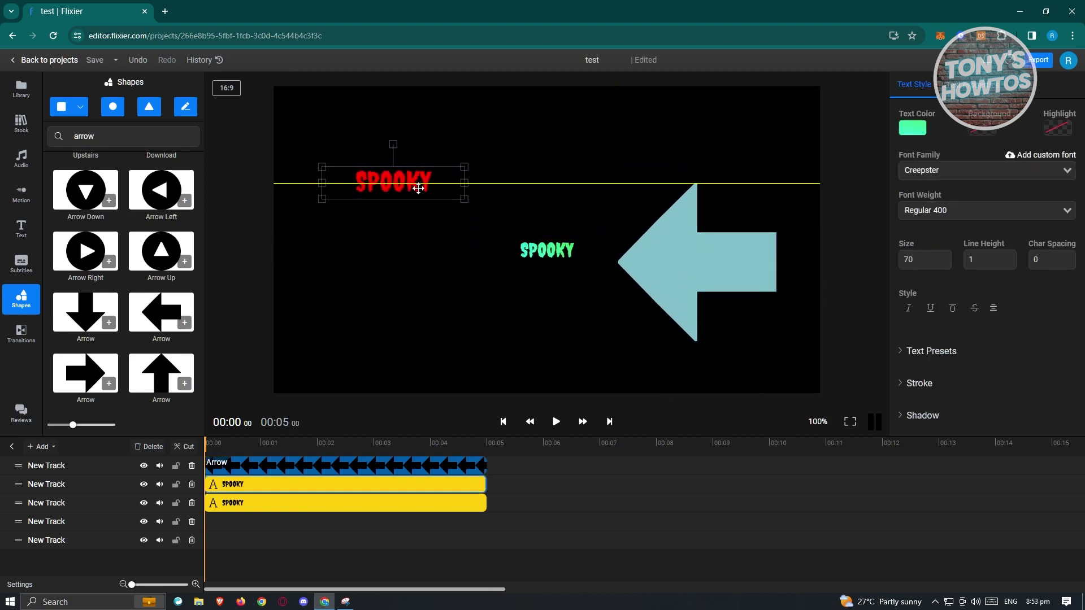
left_click(700, 256)
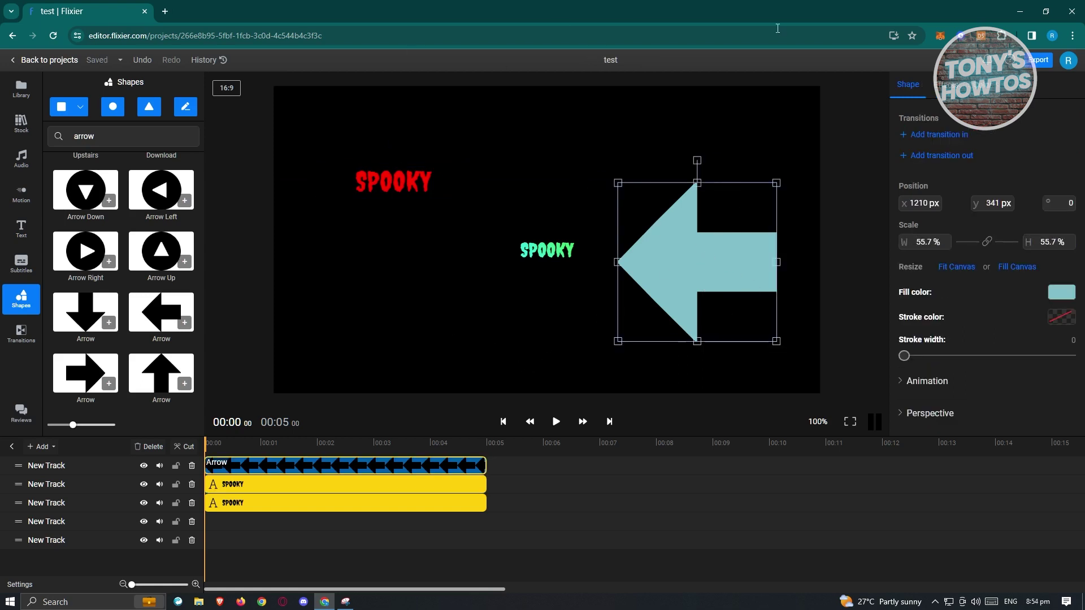
left_click_drag(619, 184, 601, 167)
mouse_move(604, 254)
left_mouse_down()
mouse_move(439, 253)
mouse_move(638, 261)
mouse_move(618, 255)
left_mouse_up()
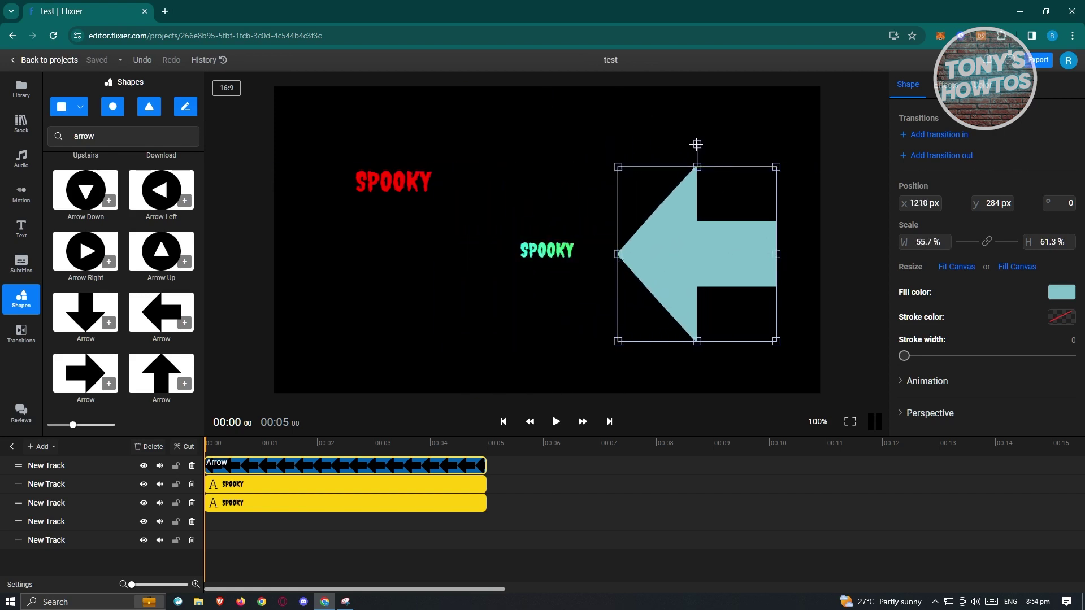
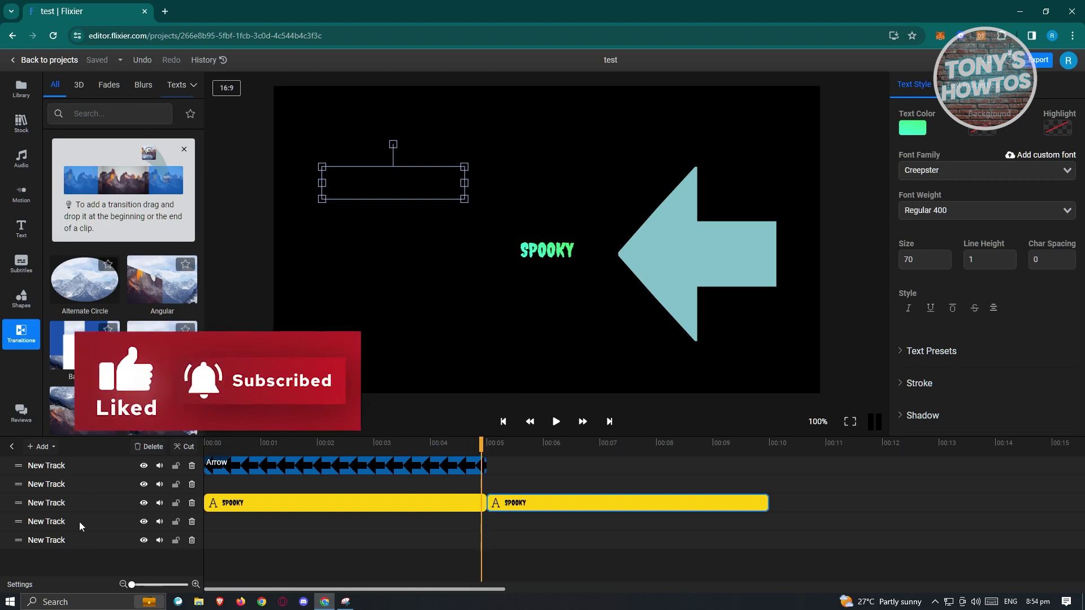
- Move the Arrow clip to track 2 and centre the arrow beside SPOOKY in the frame
left_click_drag(368, 465, 242, 473)
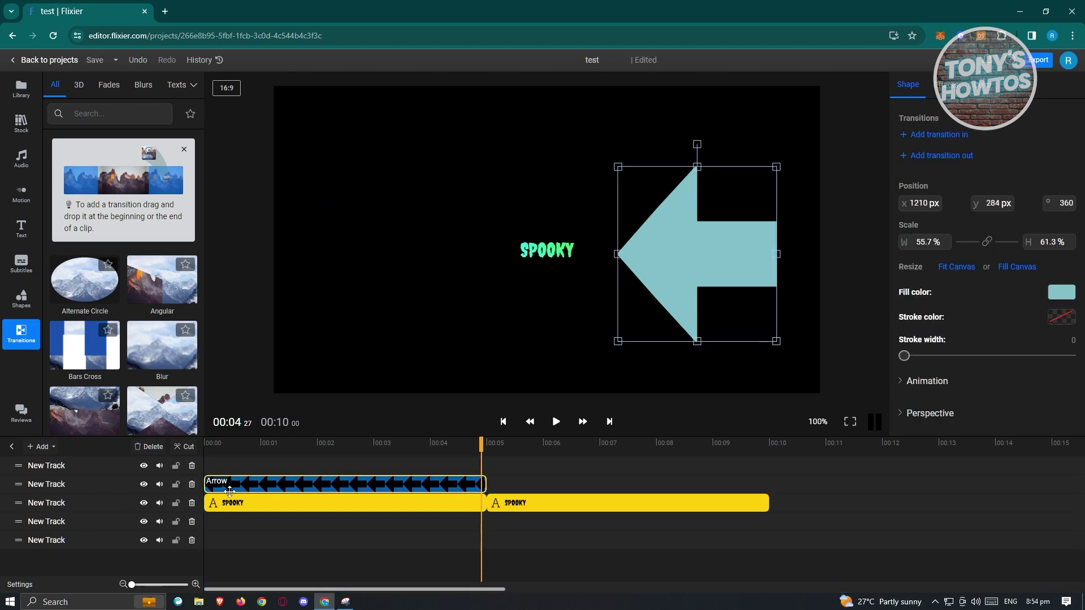
left_click_drag(696, 265, 625, 263)
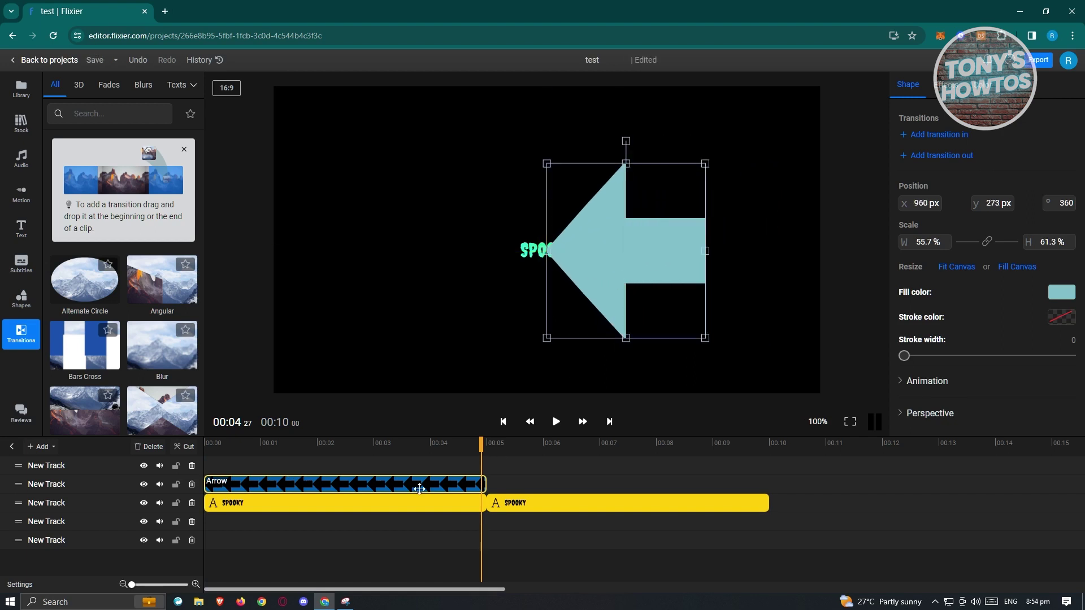
left_click(253, 509)
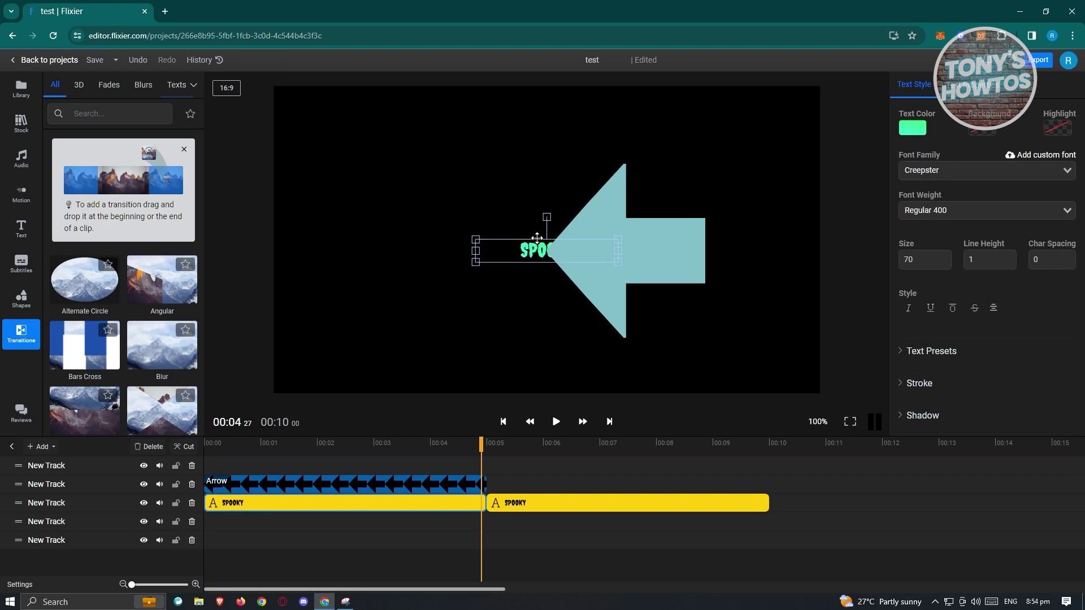
left_click(659, 249)
mouse_move(659, 249)
left_mouse_down()
mouse_move(731, 250)
mouse_move(653, 253)
left_mouse_up()
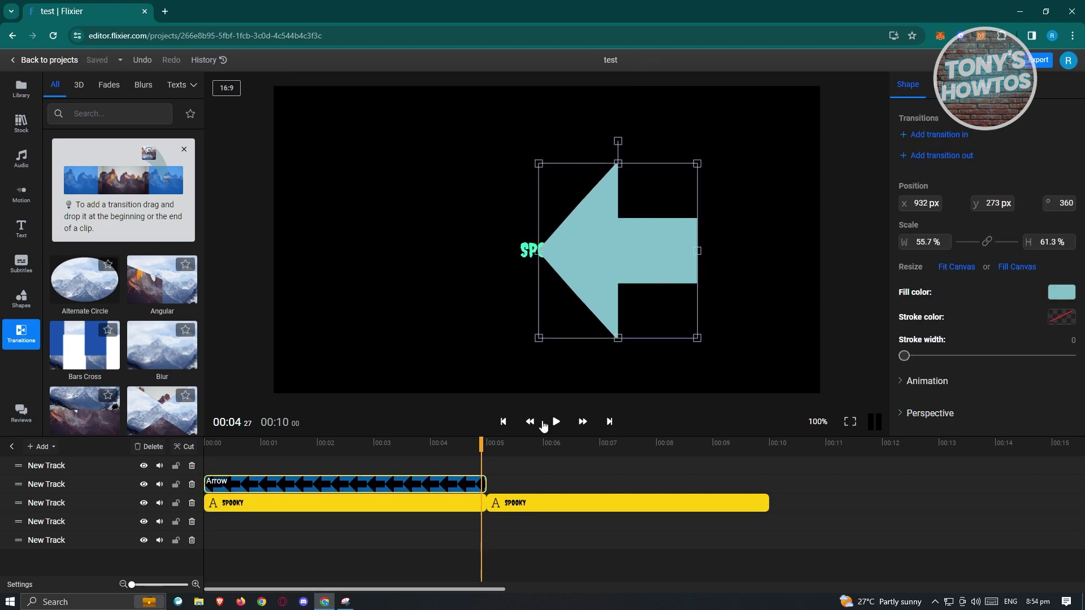
- Reorder the SPOOKY and Arrow tracks so the arrow sits above, then rewind the playhead
left_click_drag(304, 505, 283, 467)
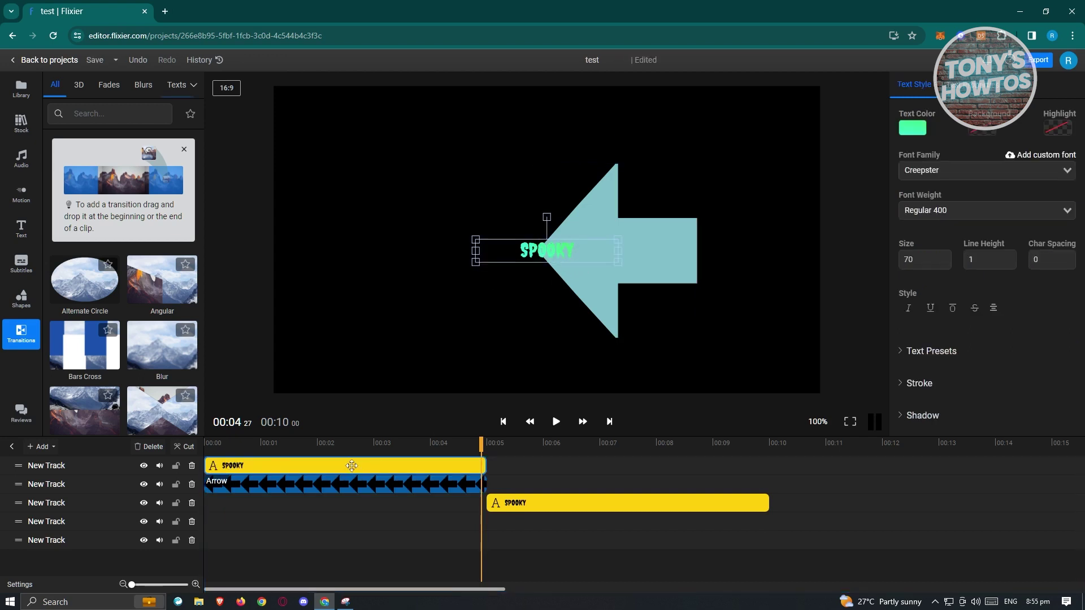
left_click_drag(344, 483, 306, 503)
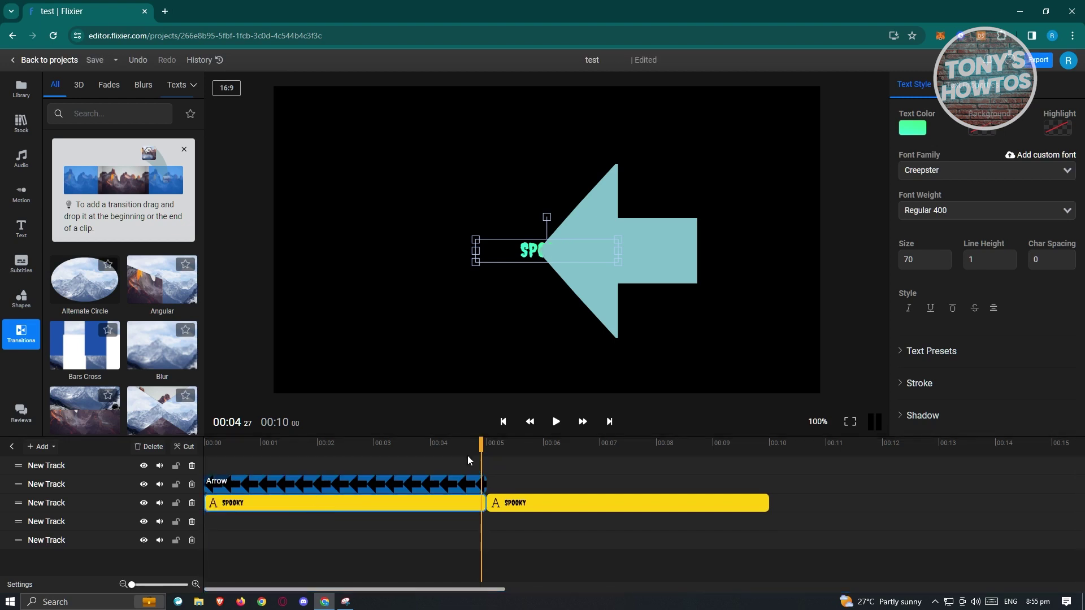
left_click(320, 449)
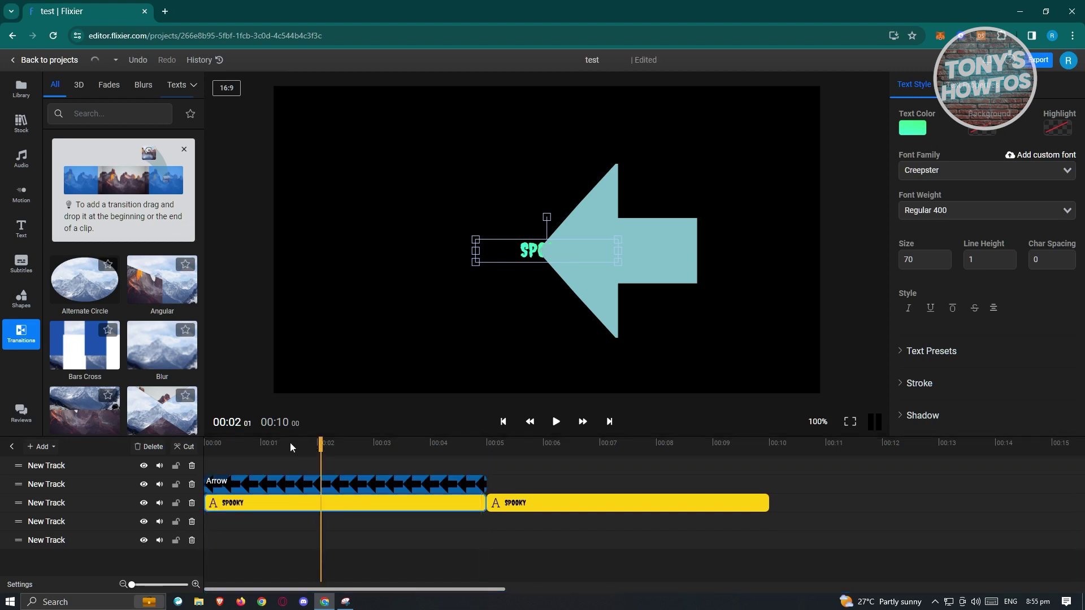
left_click(249, 444)
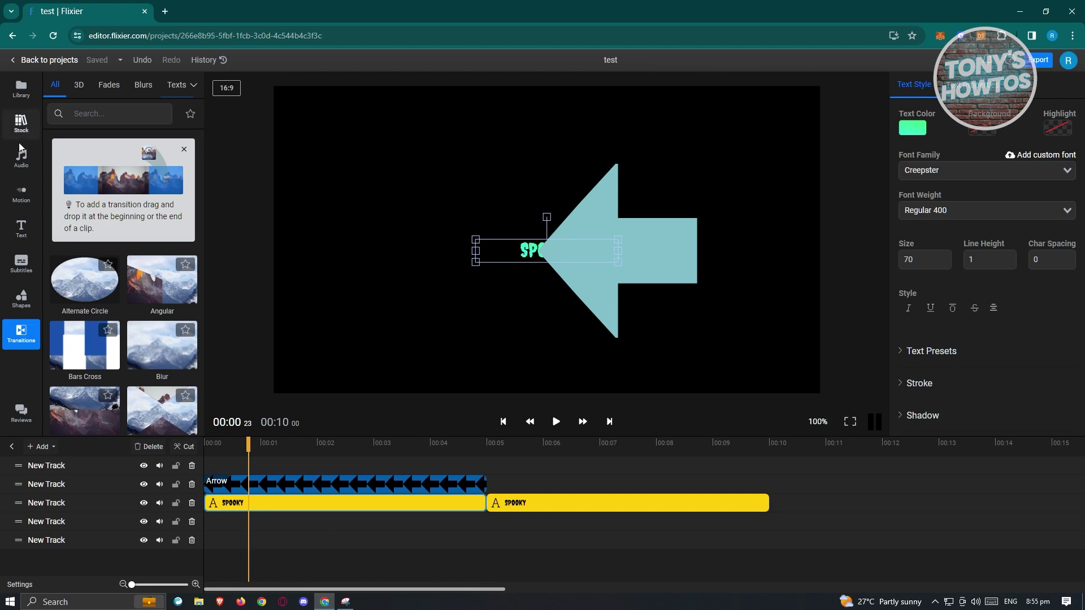
- Add the 'seoul, street, night' stock video to track 4 of the timeline
left_click(21, 123)
left_click_drag(88, 191, 212, 520)
left_click(462, 445)
- Try shrinking the video to 66%, undo back to 75% scale, and reselect the clip
left_click_drag(275, 394, 334, 353)
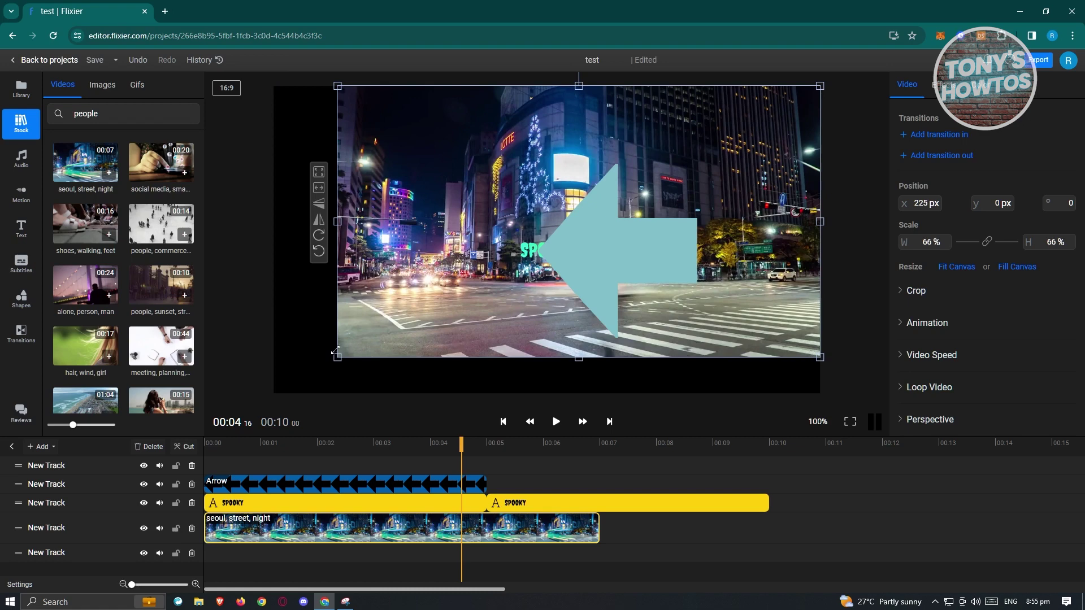
key("ctrl+z")
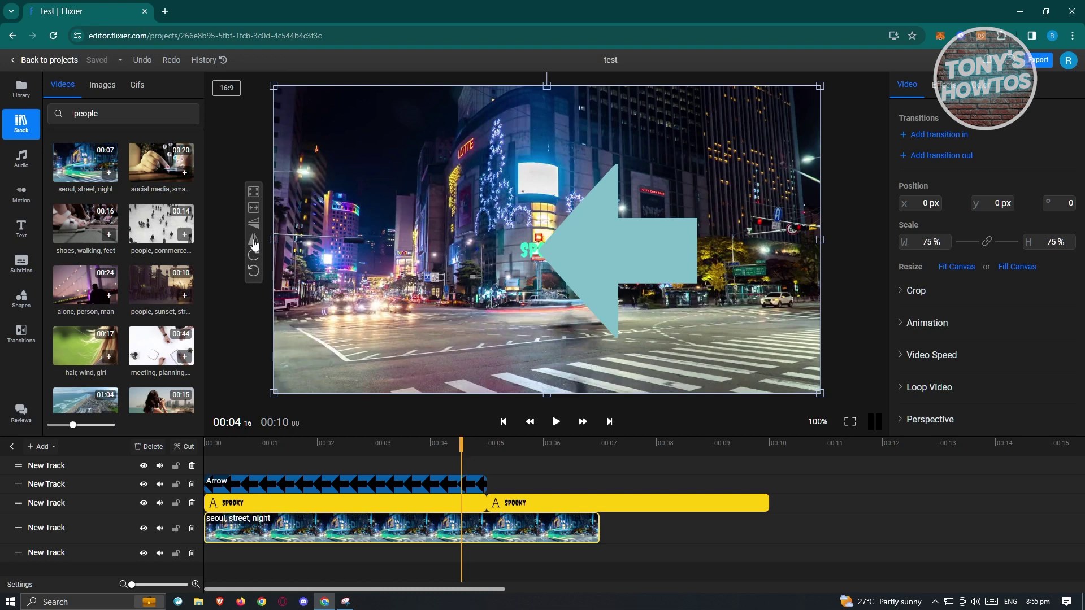
left_click(252, 193)
left_click(249, 177)
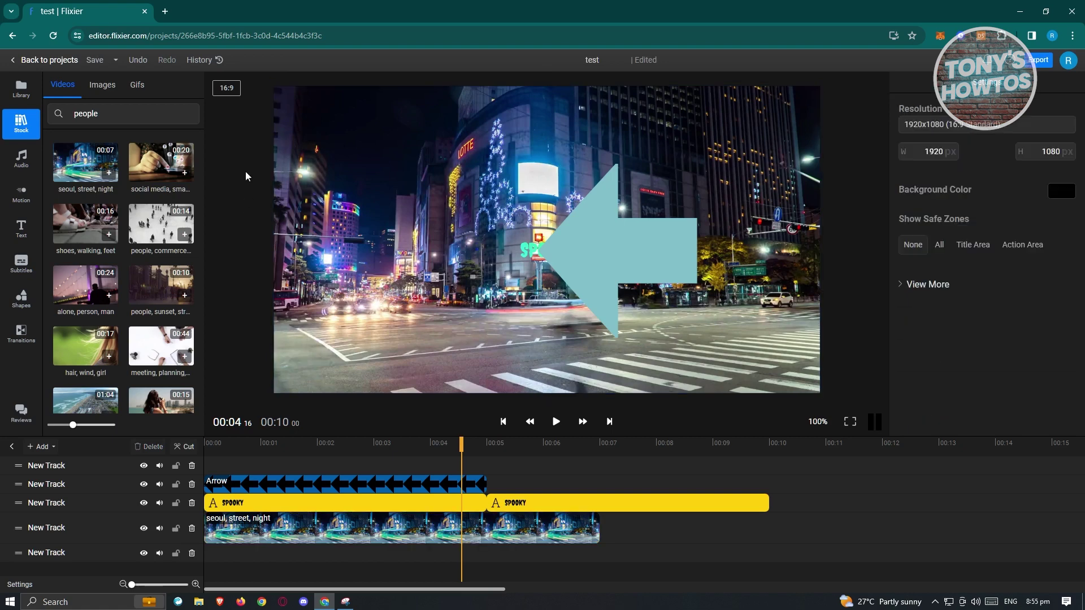
left_click(649, 342)
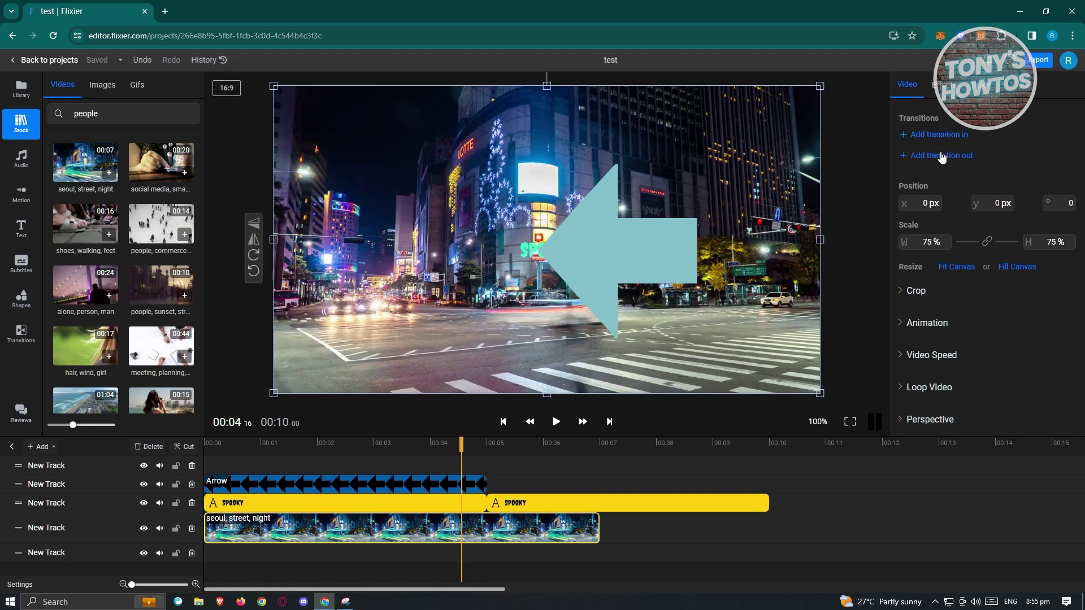
- Add fade-in and fade-out transitions to the street video and preview them
left_click(906, 136)
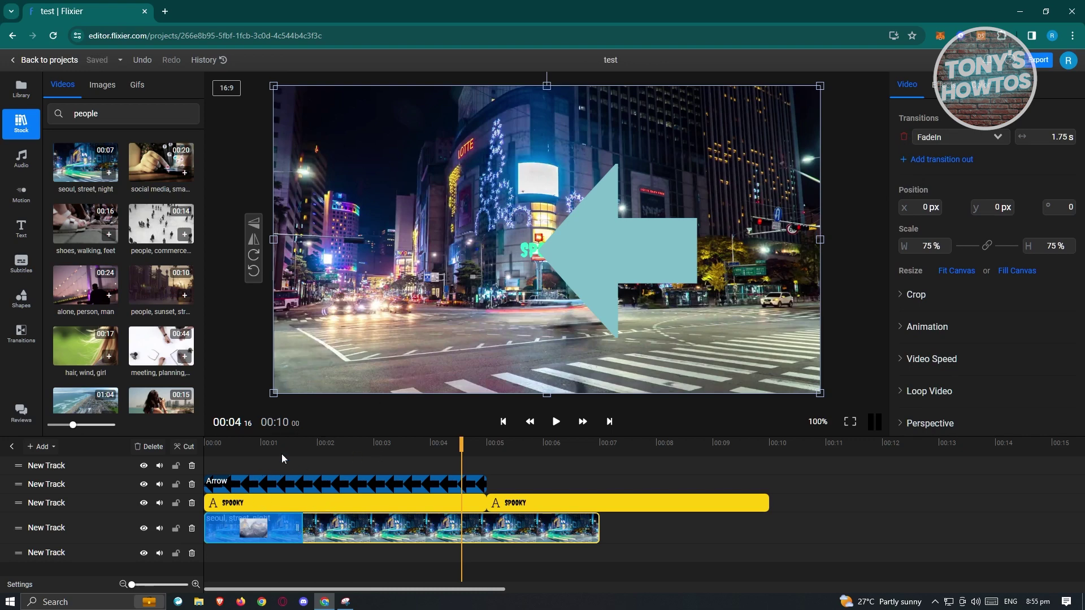
left_click(239, 446)
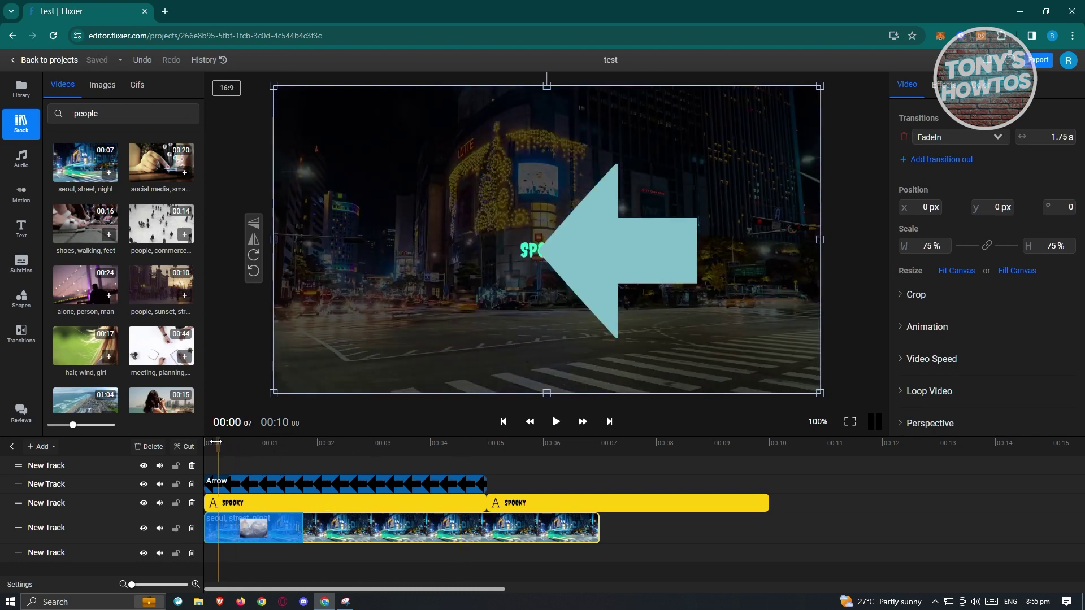
left_click(220, 444)
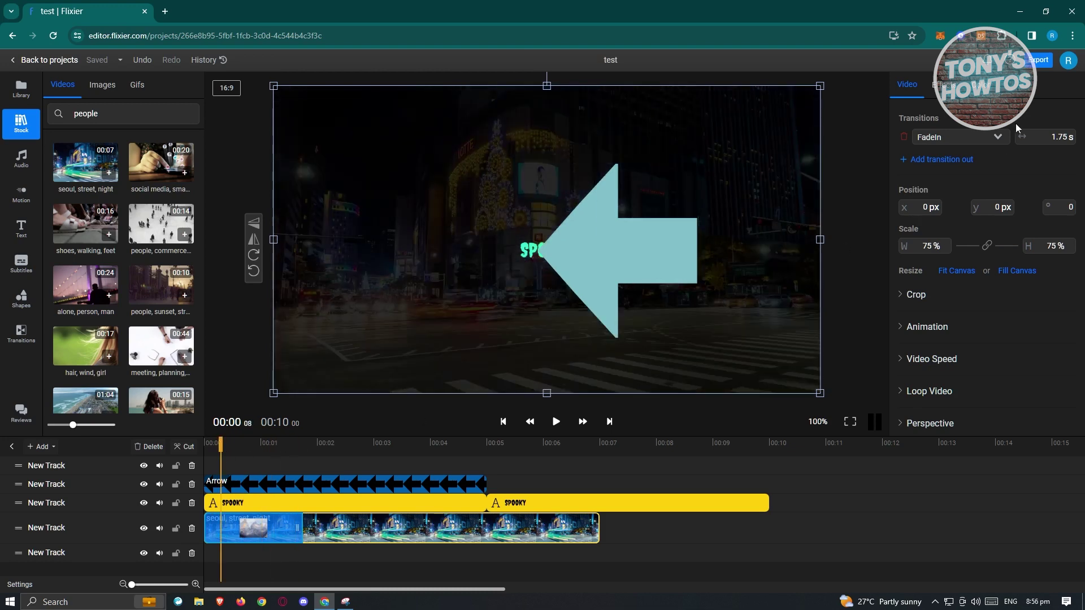
left_click(929, 161)
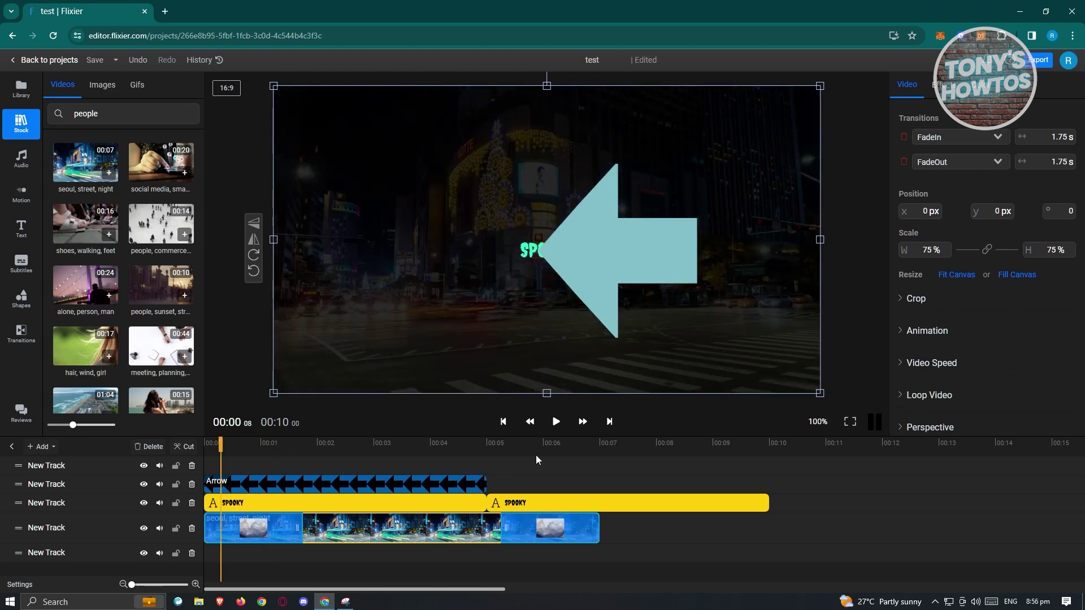
left_click(564, 446)
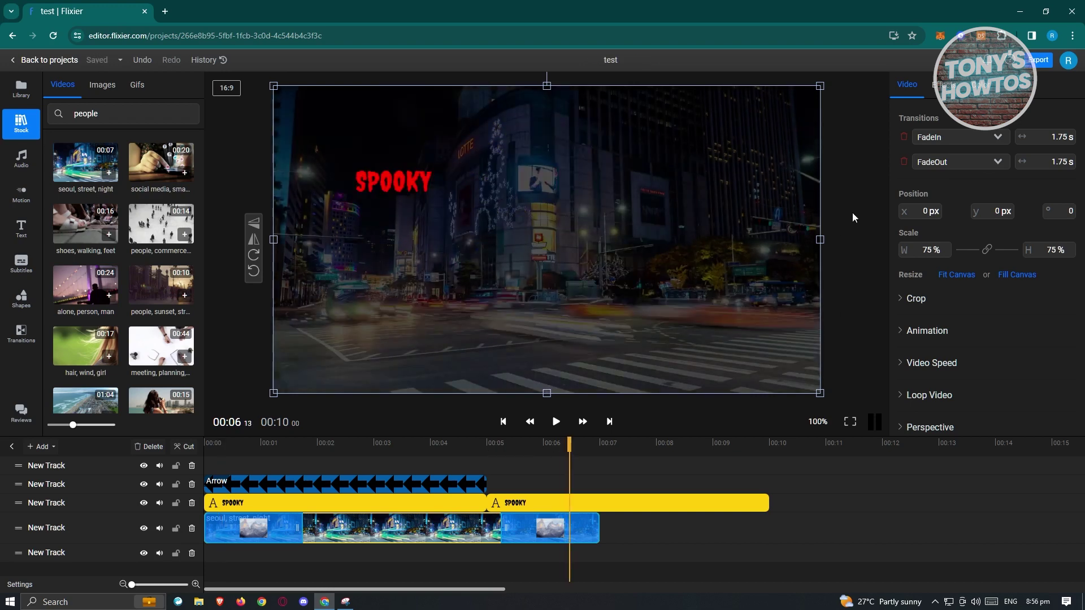
- Swap the fades for BlurIn and AngularOut transitions, 1.75 s each, and preview the result
left_click(997, 135)
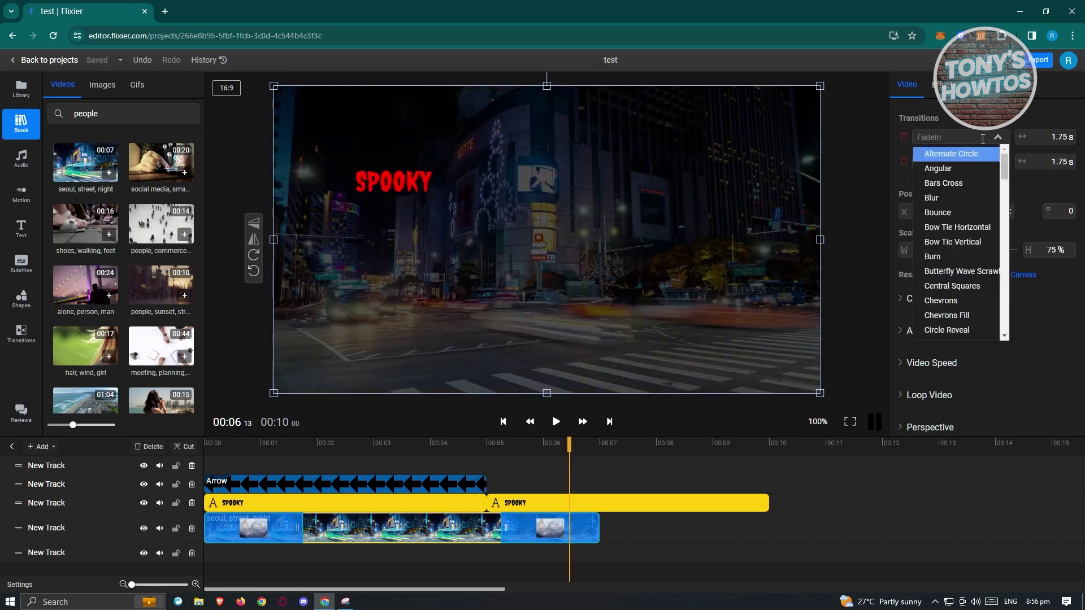
scroll(972, 210, "down", 1)
scroll(972, 217, "down", 3)
scroll(974, 226, "up", 3)
scroll(974, 226, "up", 1)
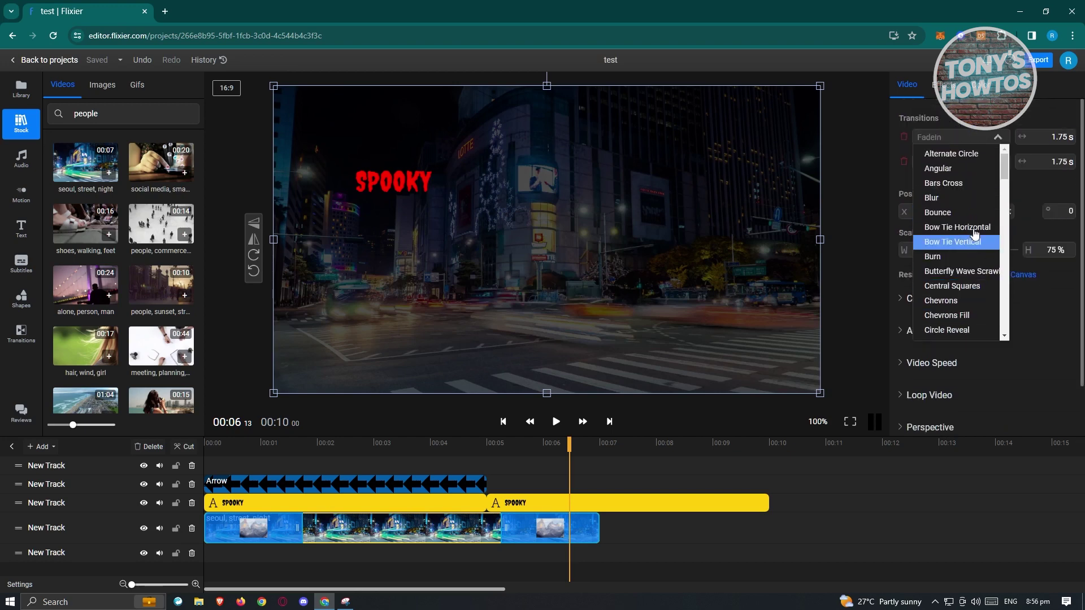
left_click(960, 197)
left_click(994, 163)
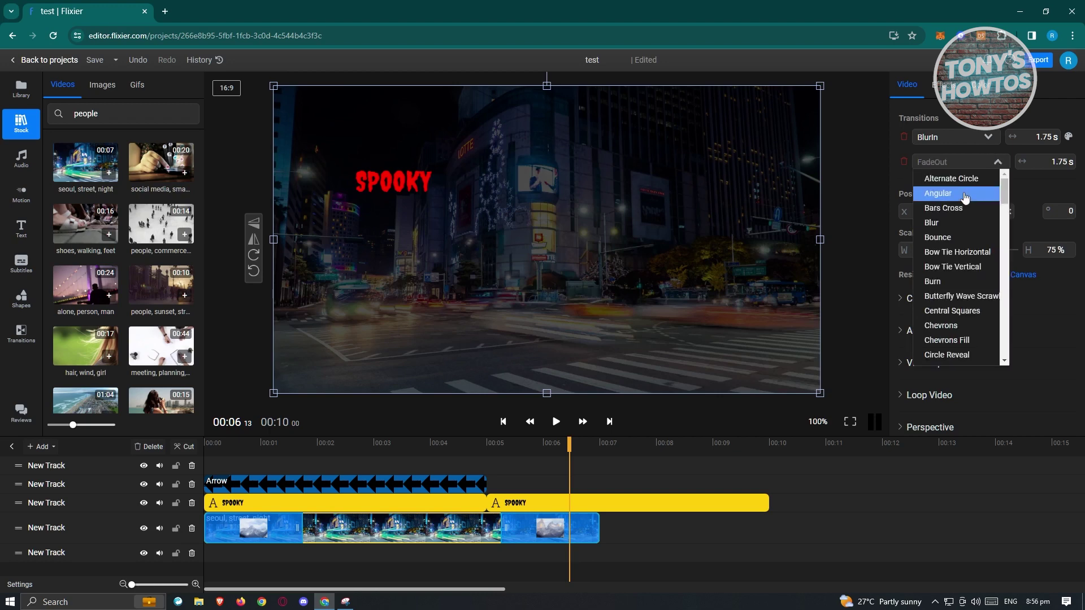
left_click(907, 196)
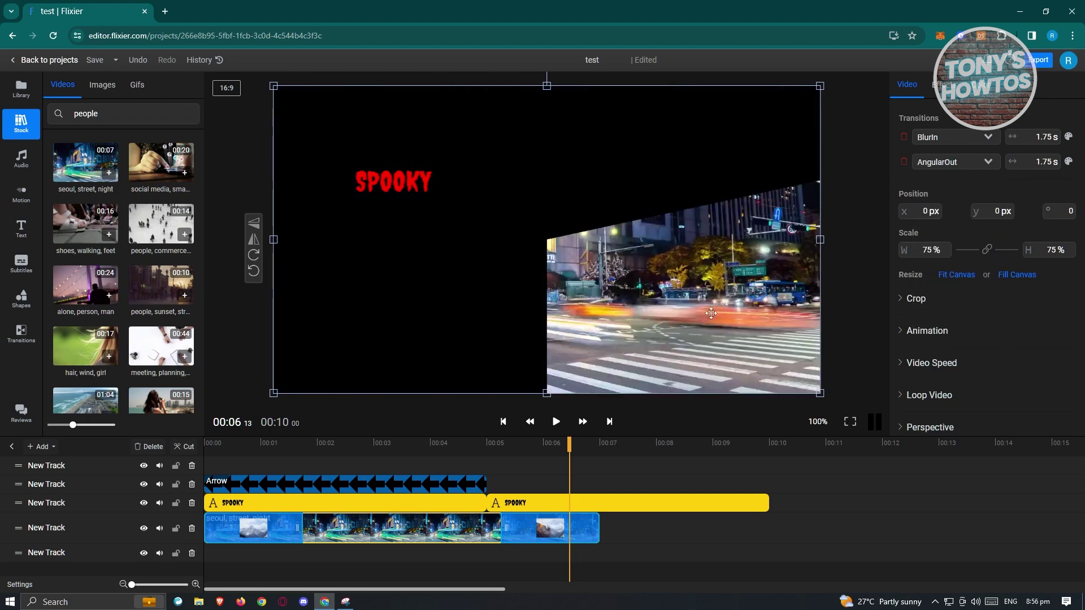
left_click(443, 445)
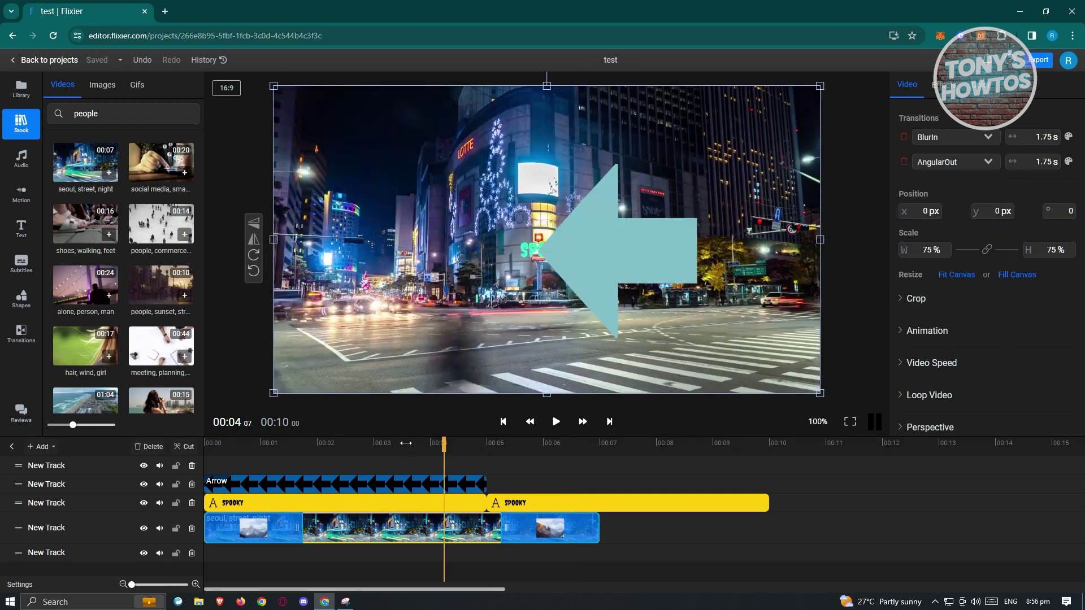
left_click(407, 445)
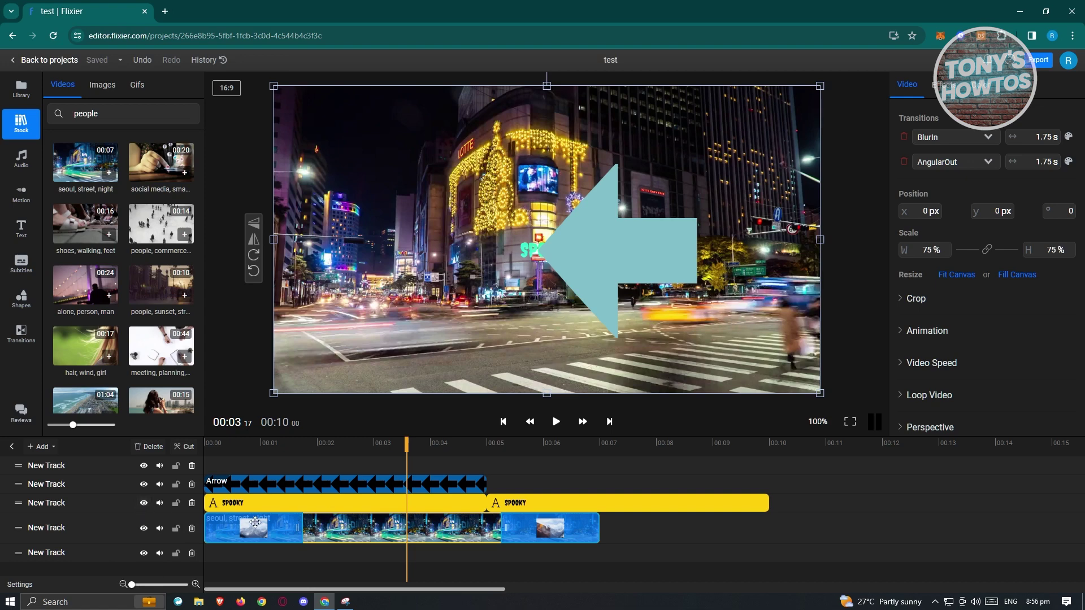
- Check the SPOOKY and Arrow layers by toggling their visibility, then lock the Arrow track
left_click(144, 504)
left_click(144, 504)
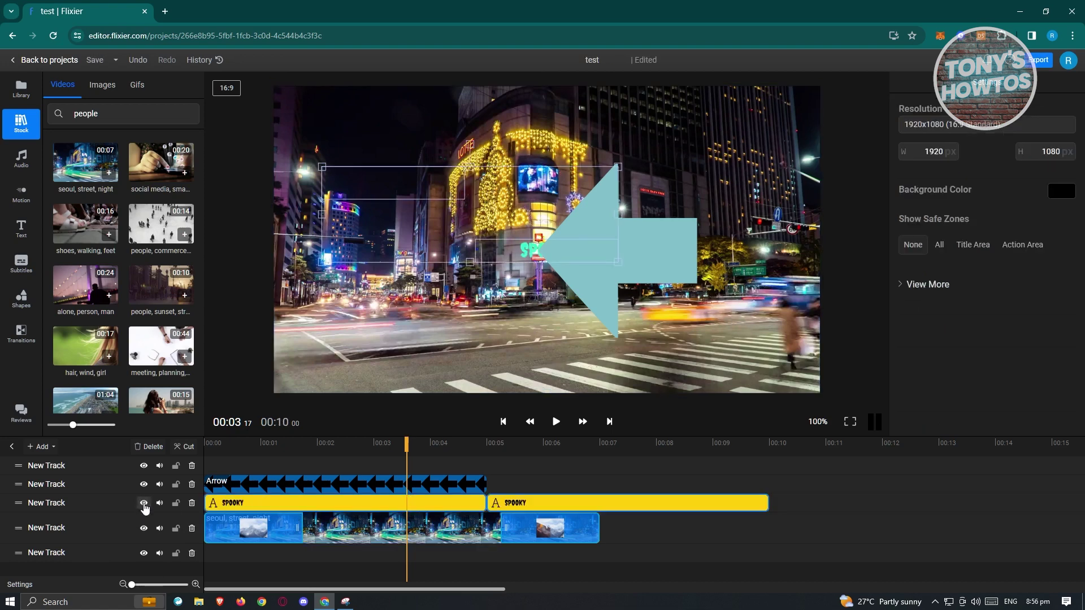
left_click(143, 504)
left_click(143, 504)
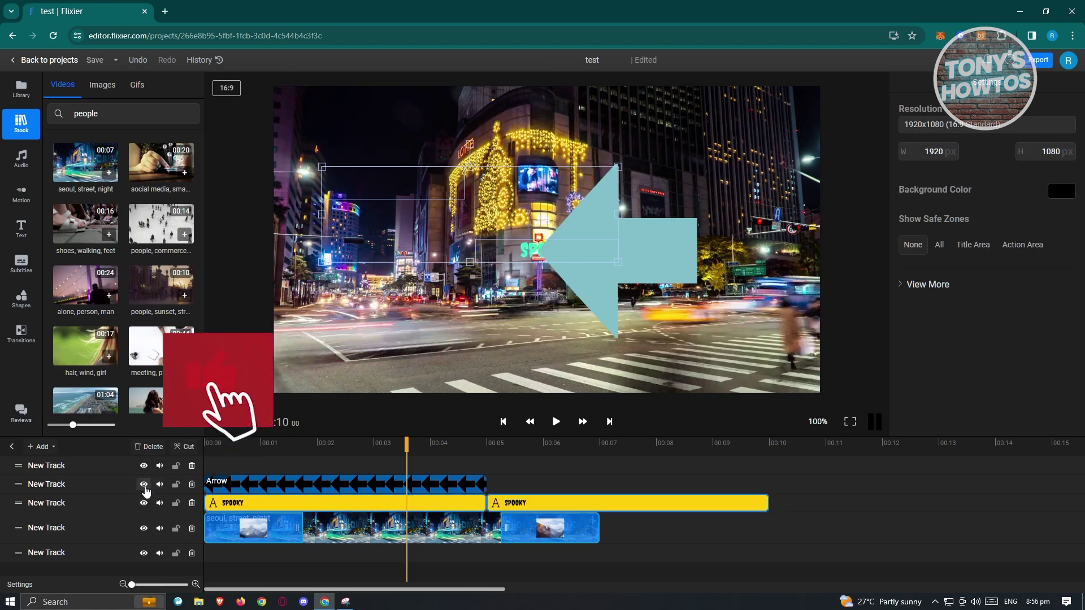
left_click(143, 484)
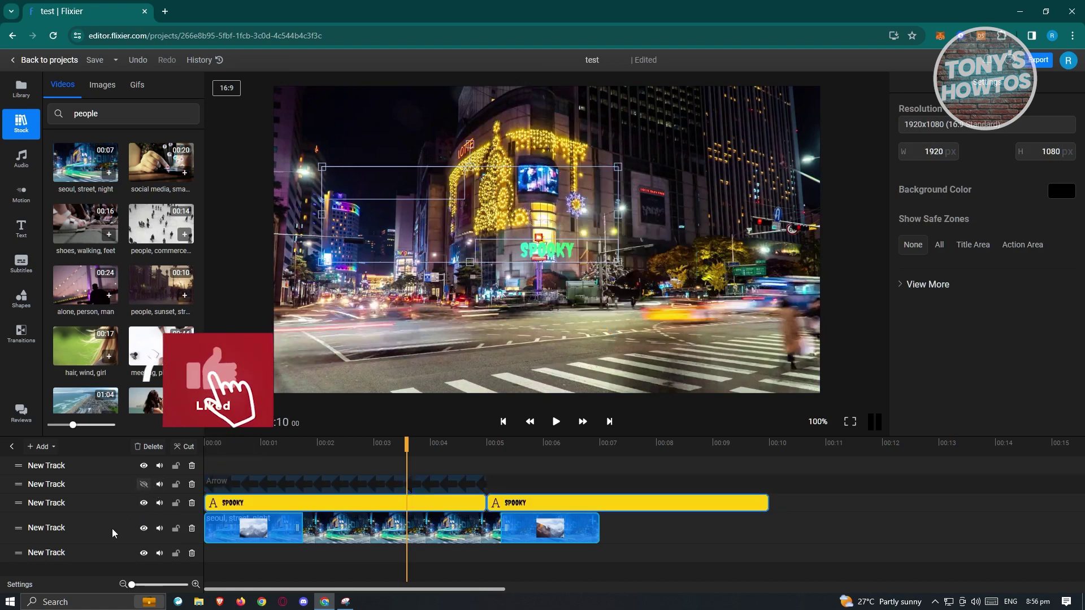
left_click(144, 485)
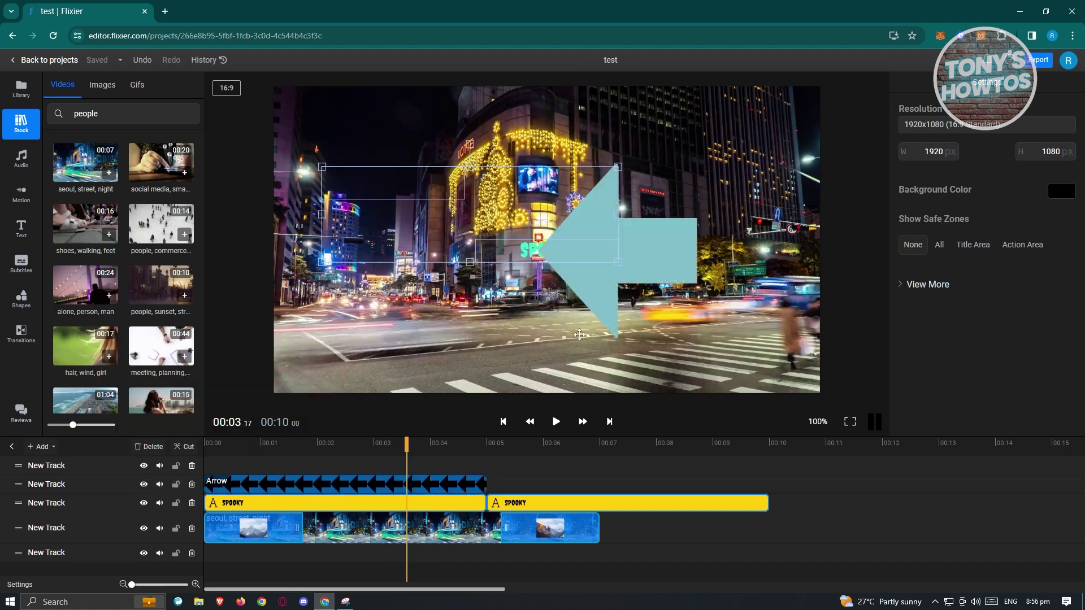
left_click(176, 484)
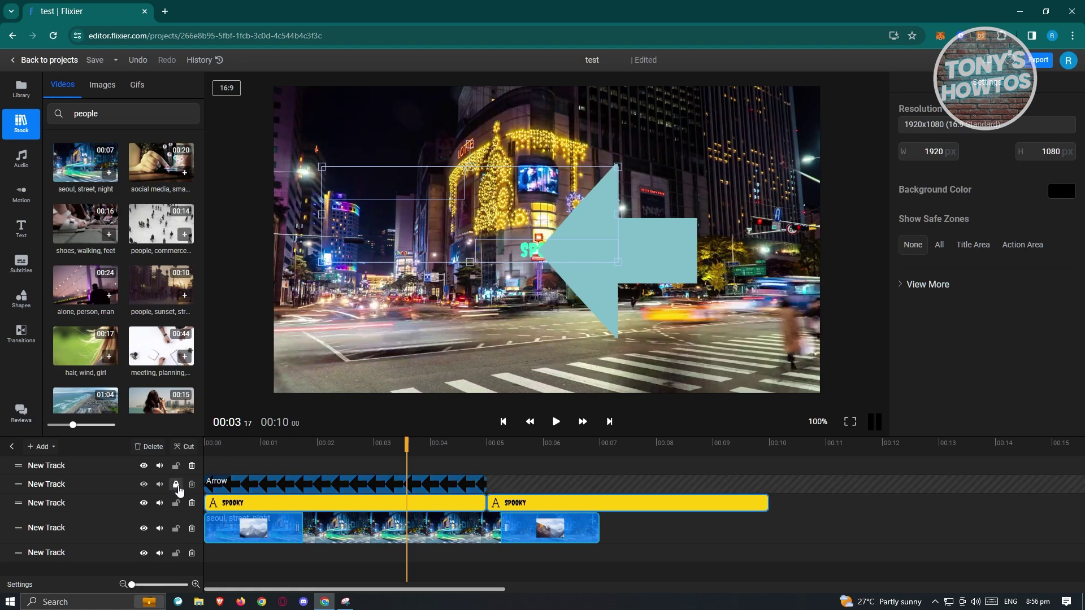
- Shift the SPOOKY text slightly left on the canvas and open the export page
left_click(647, 267)
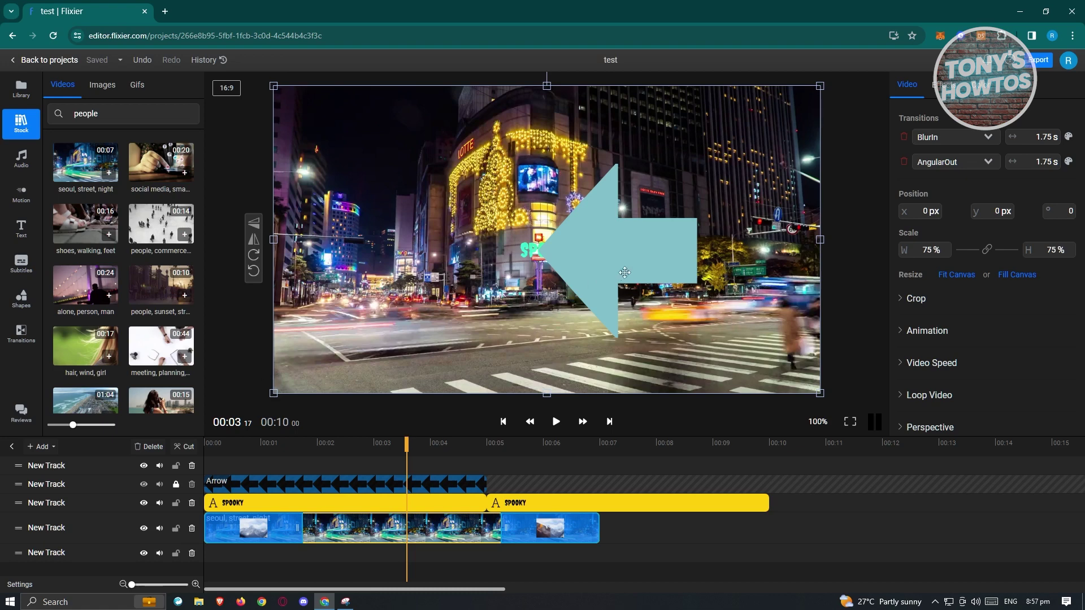
left_click(529, 255)
left_click_drag(529, 253, 502, 253)
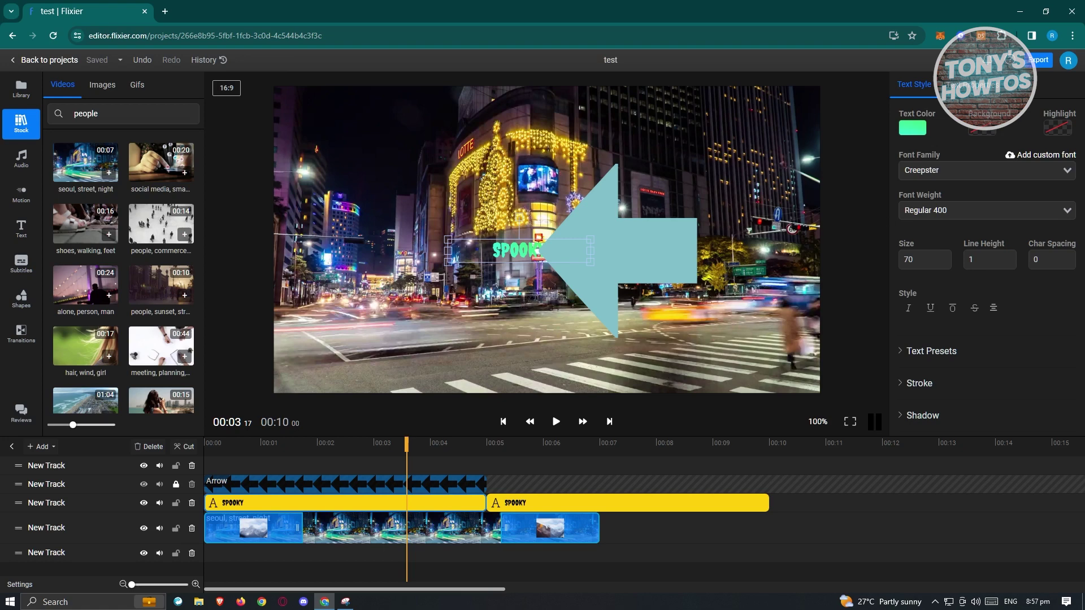
left_click(1038, 63)
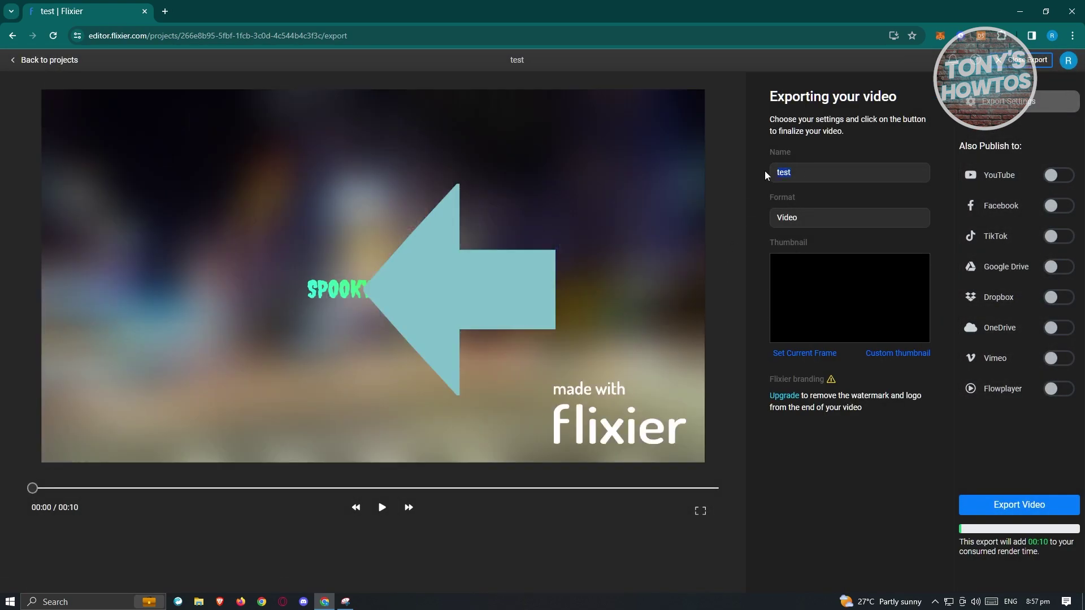
- Export the test project in Video format, then go to the dashboard's exports list
left_click(790, 219)
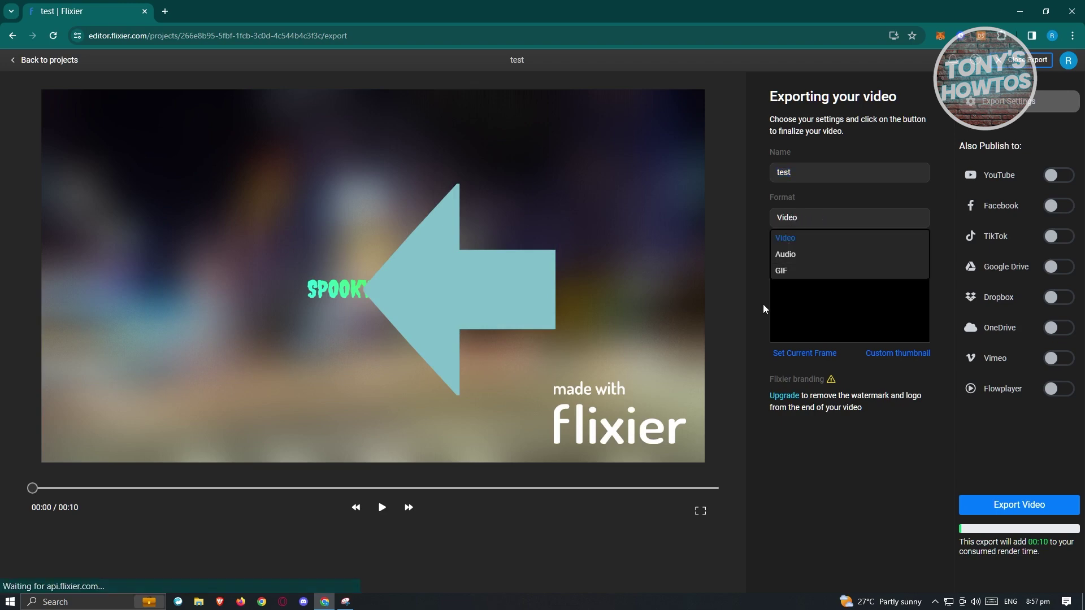
left_click(755, 325)
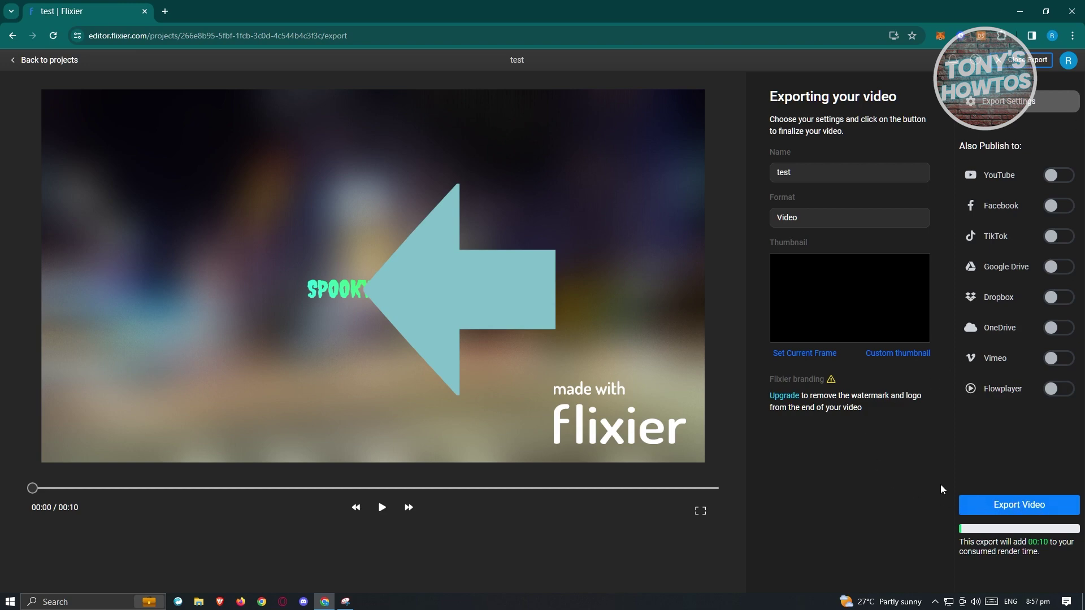
left_click(1020, 506)
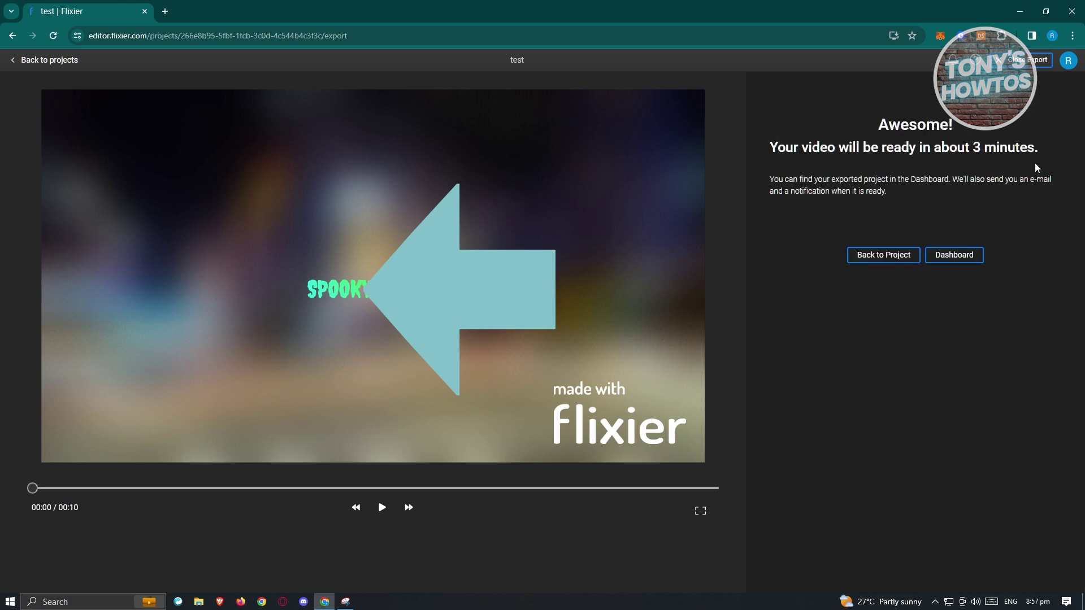
left_click(956, 257)
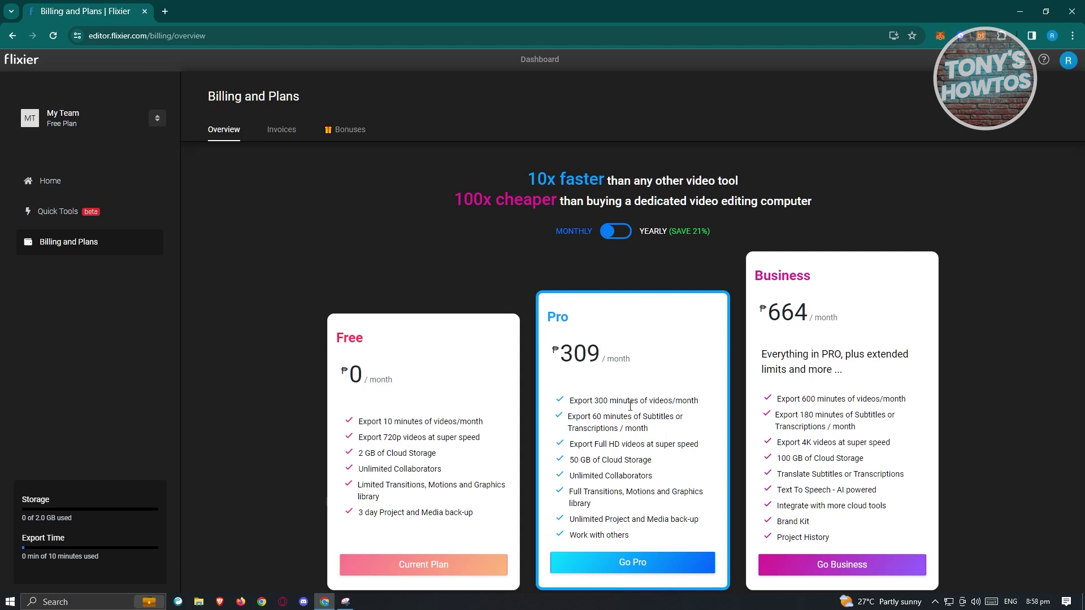
- Highlight the Pro plan's 300 minutes of monthly video export on the Billing and Plans page
left_click_drag(570, 401, 718, 407)
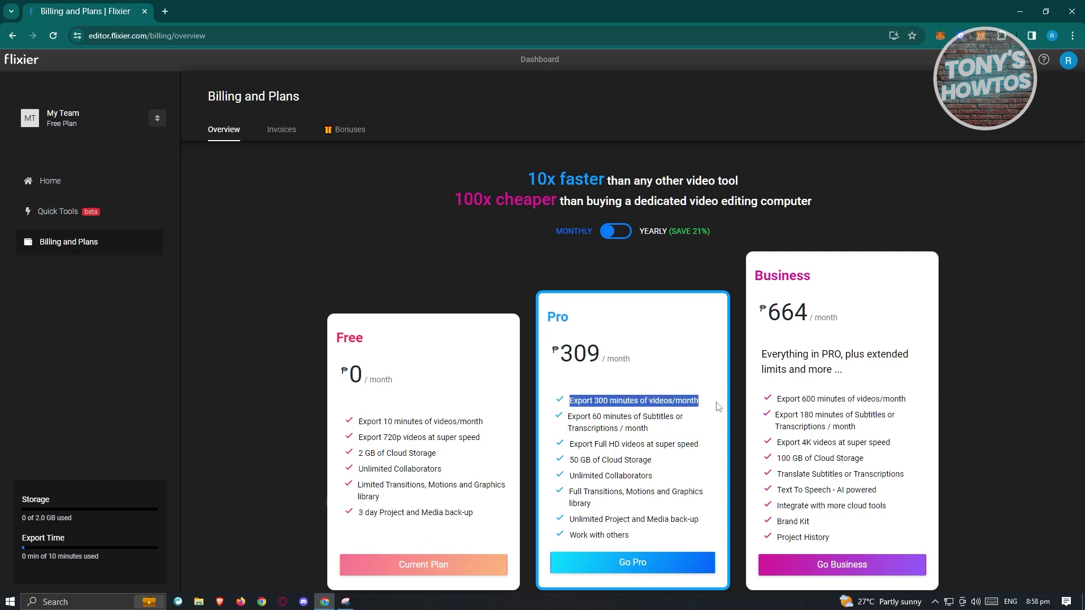